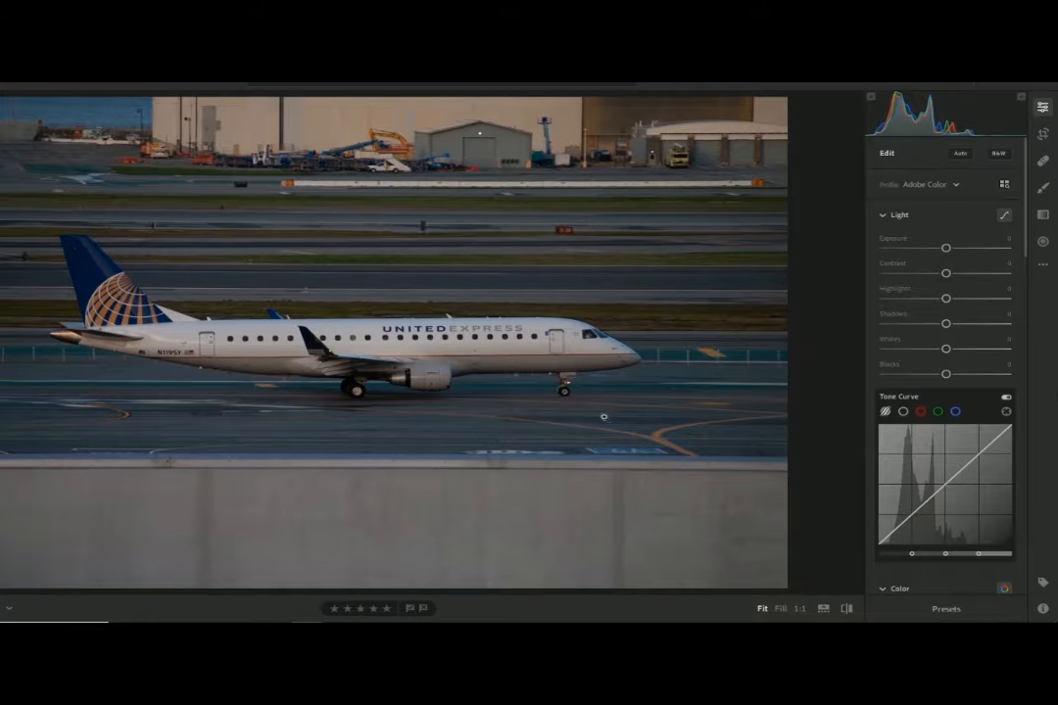
Crop the photo more tightly around the airplane using the 2 x 3 / 4 x 6 aspect ratio
left_click(1041, 134)
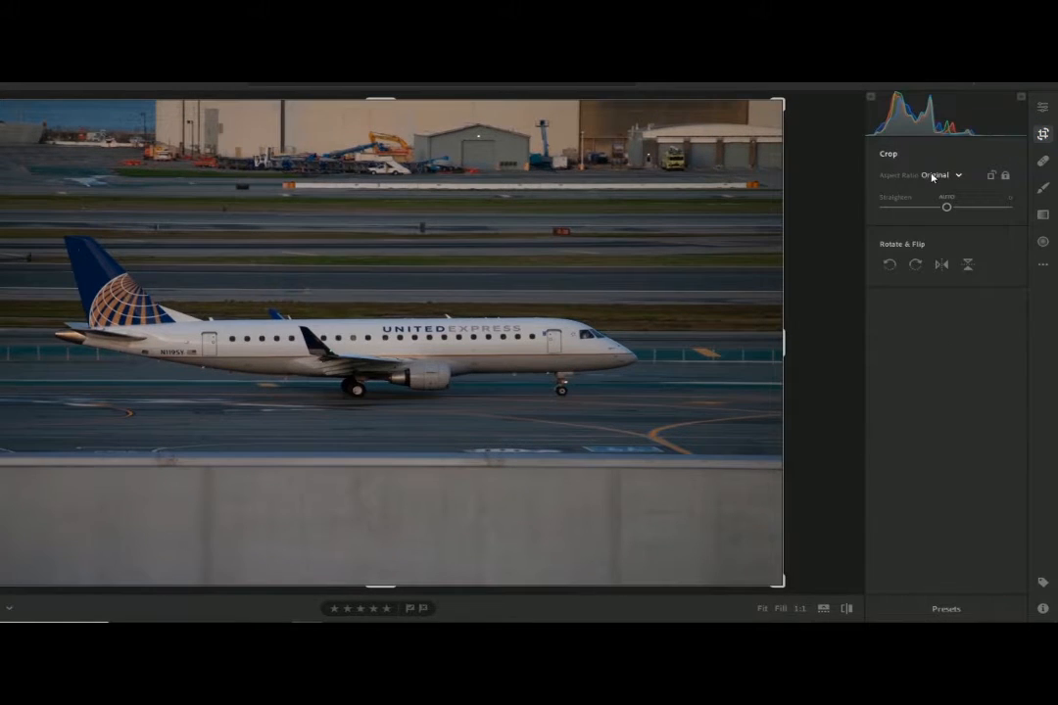
left_click(932, 177)
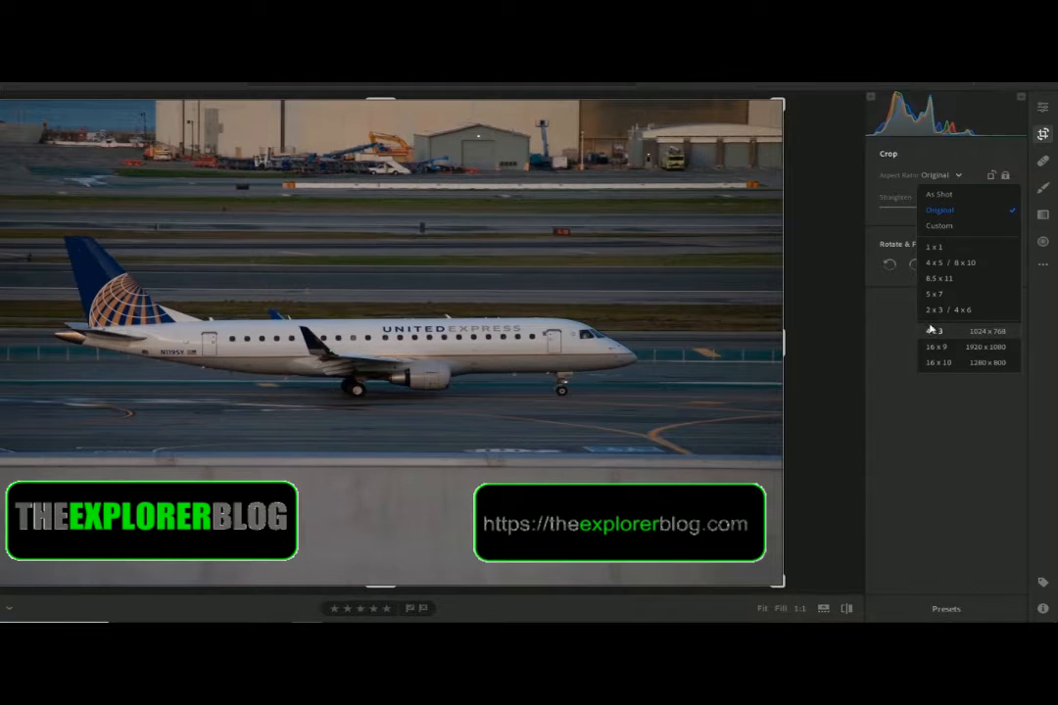
left_click(967, 310)
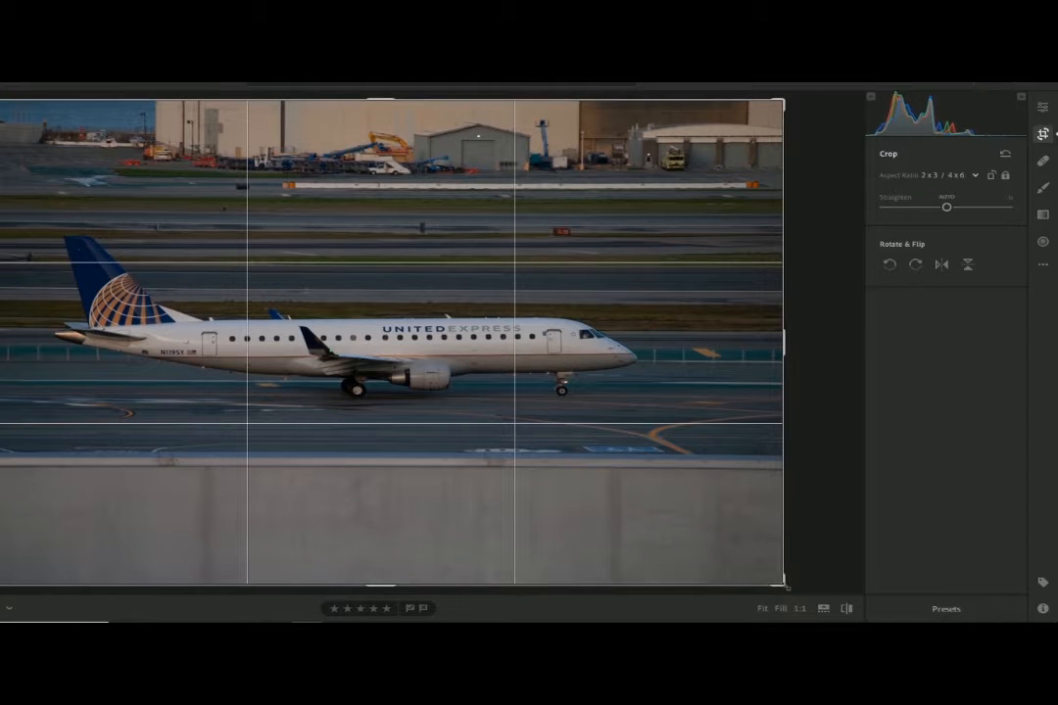
left_click_drag(773, 575, 751, 546)
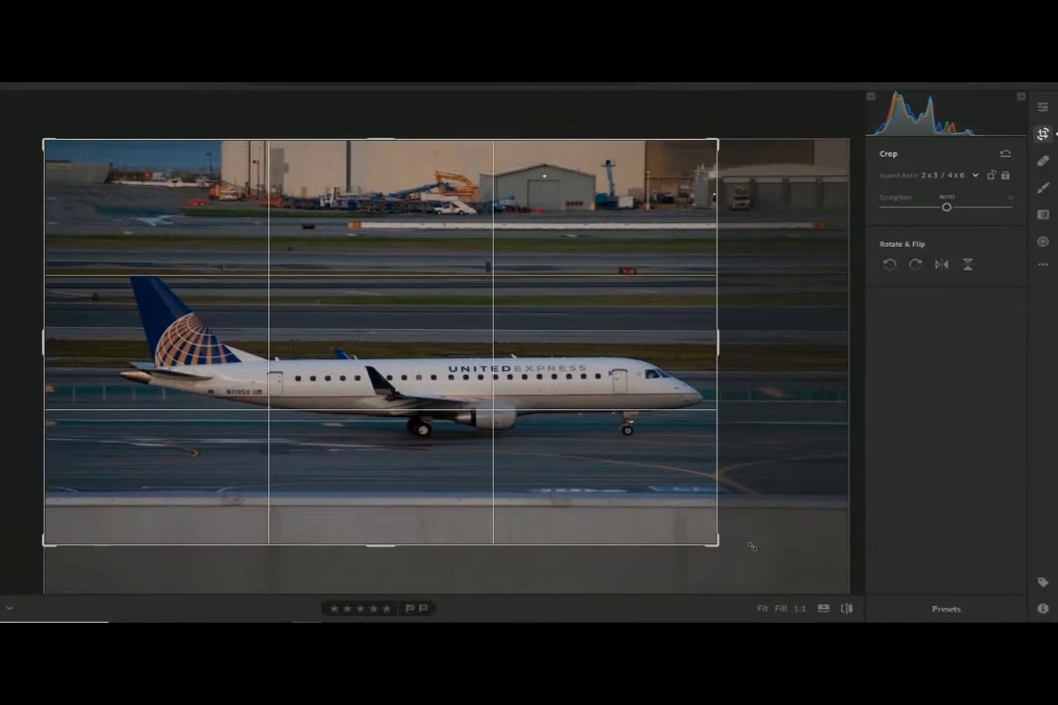
left_click_drag(484, 385, 483, 351)
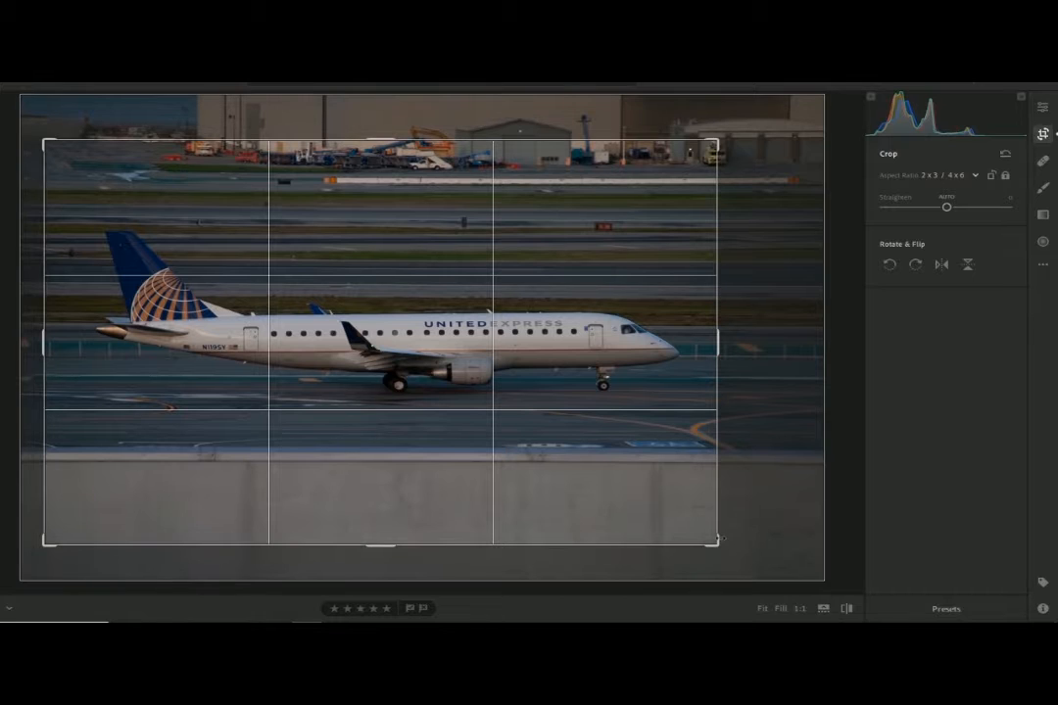
left_click_drag(711, 540, 687, 523)
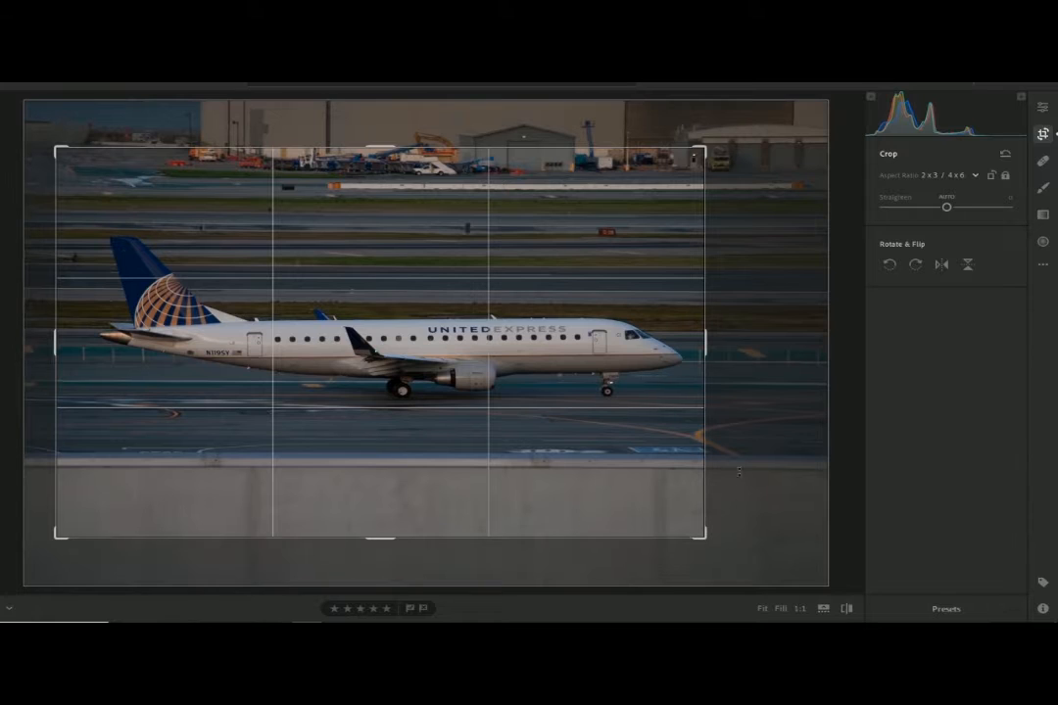
Straighten the photo to -0.52, shift the airplane slightly within the crop frame, and return to the editing controls
left_click_drag(721, 541, 723, 538)
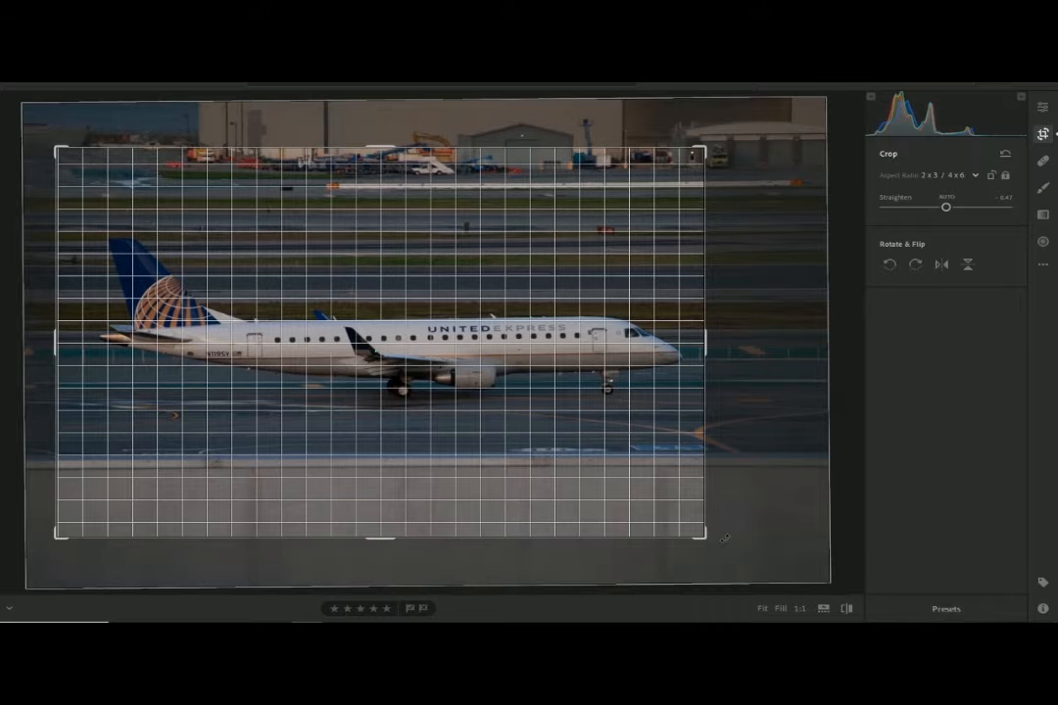
left_click_drag(723, 538, 721, 545)
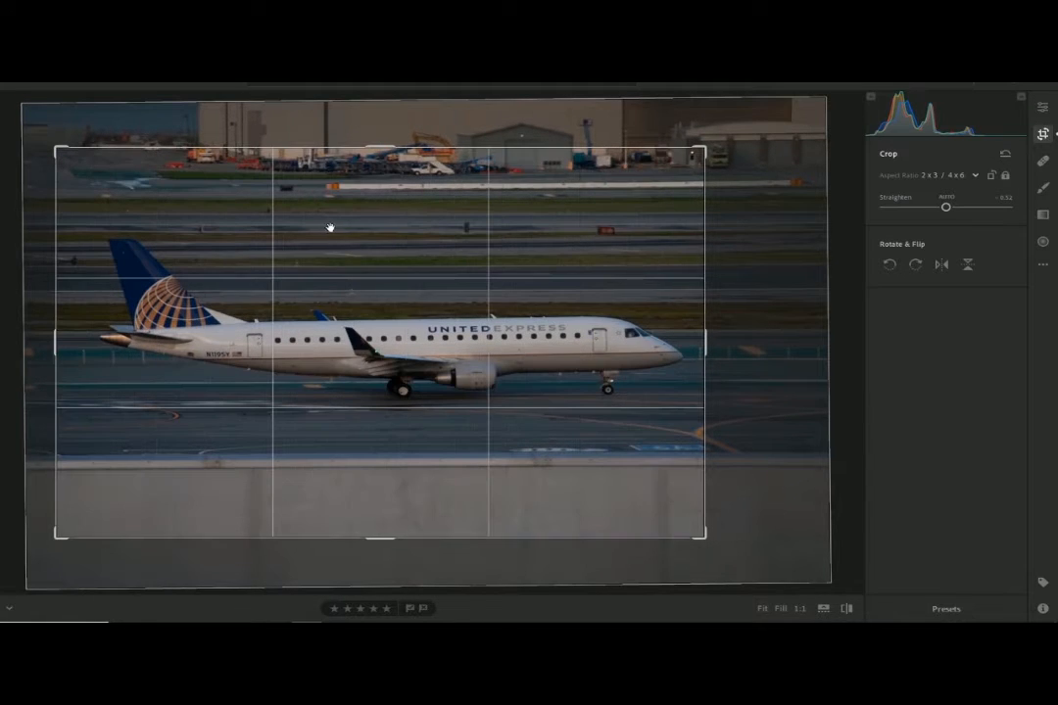
left_click_drag(333, 236, 327, 231)
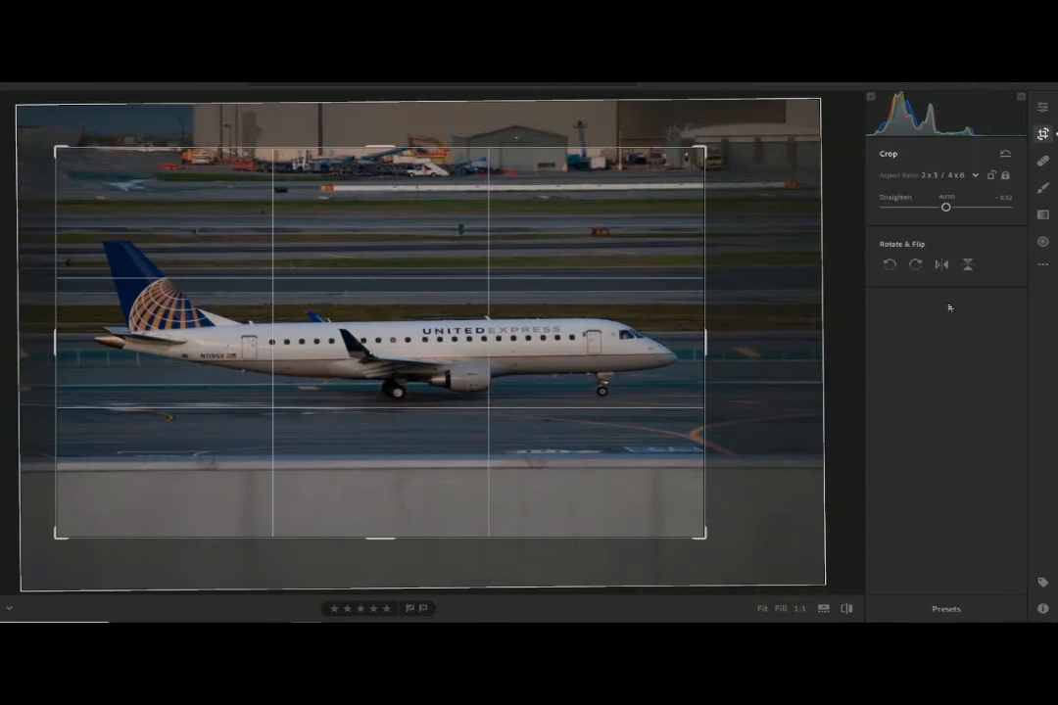
key("e")
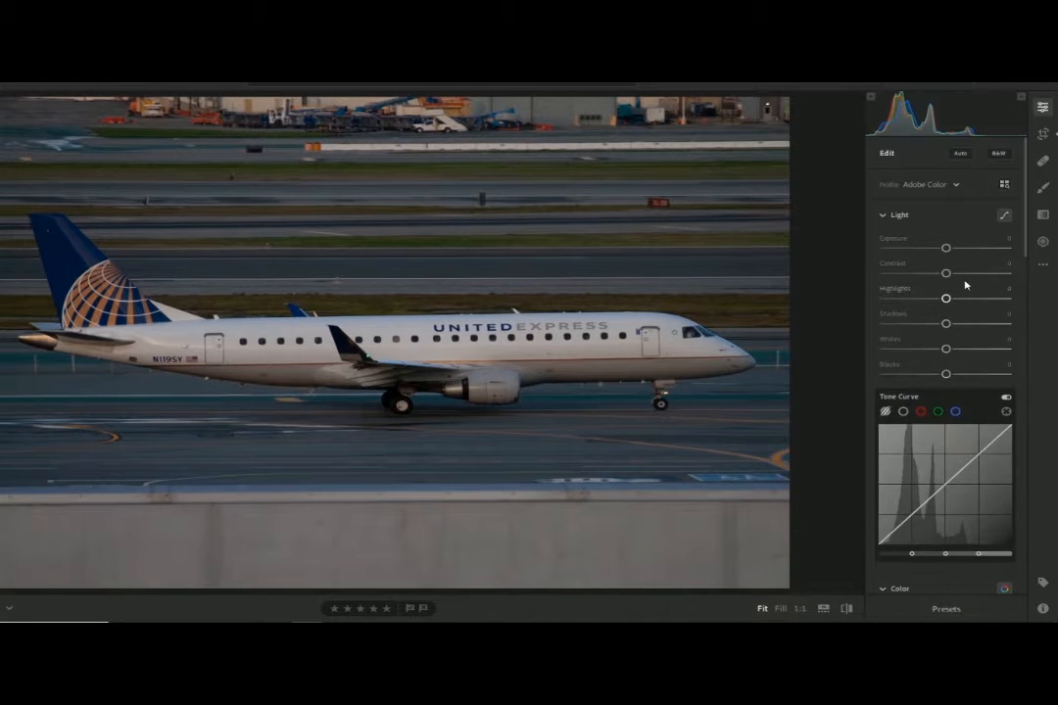
Set the photo's Contrast to +100 and Blacks to +100
left_click(131, 364)
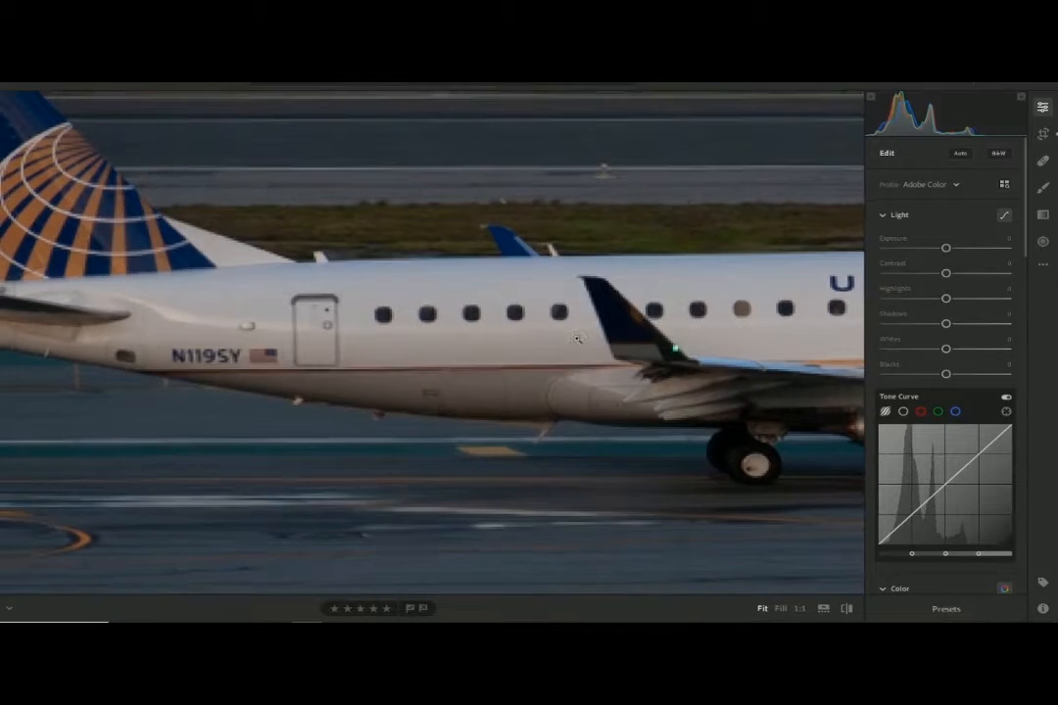
left_click(127, 364)
left_click_drag(945, 273, 1007, 274)
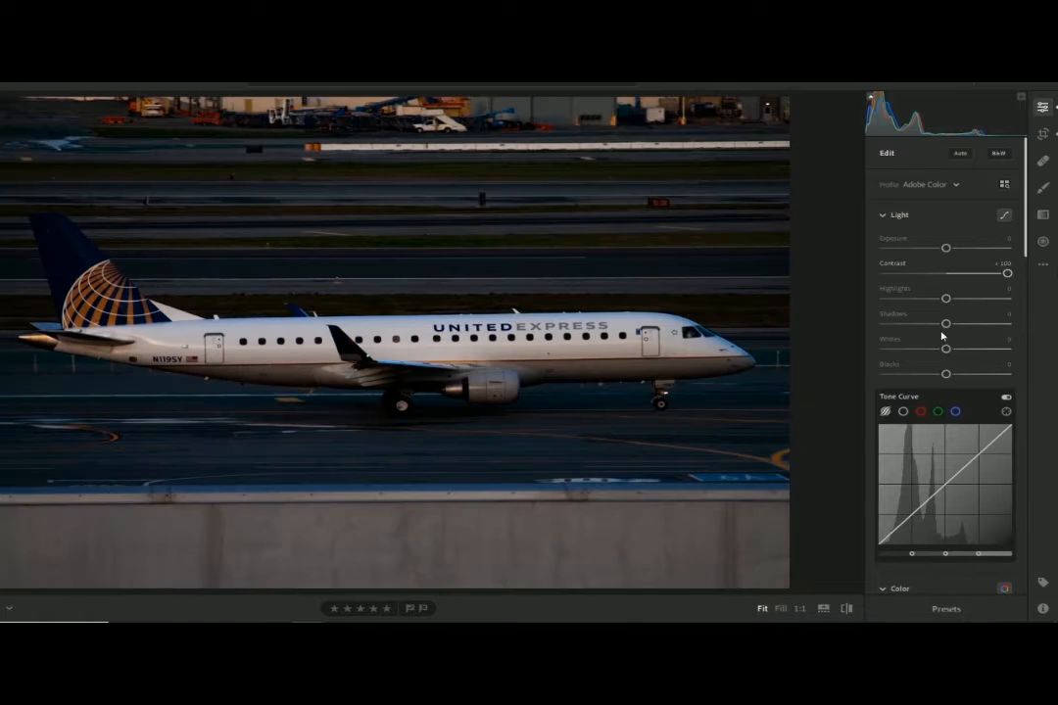
left_click_drag(944, 374, 1007, 374)
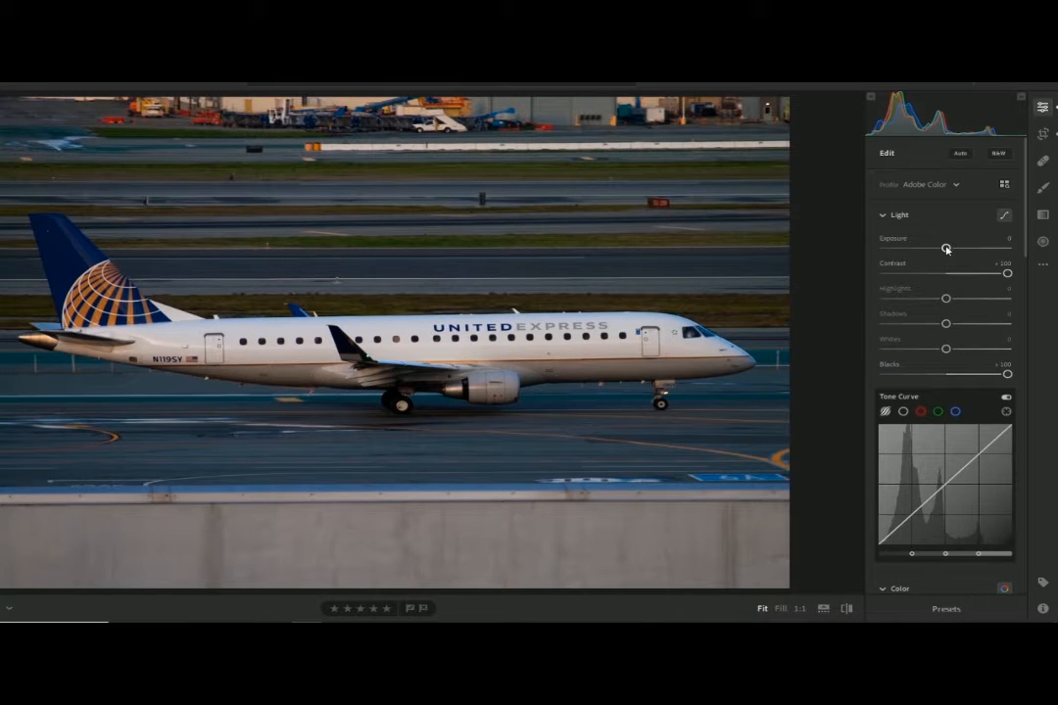
Rate the photo five stars and set its Exposure to +0.05
left_click(1003, 238)
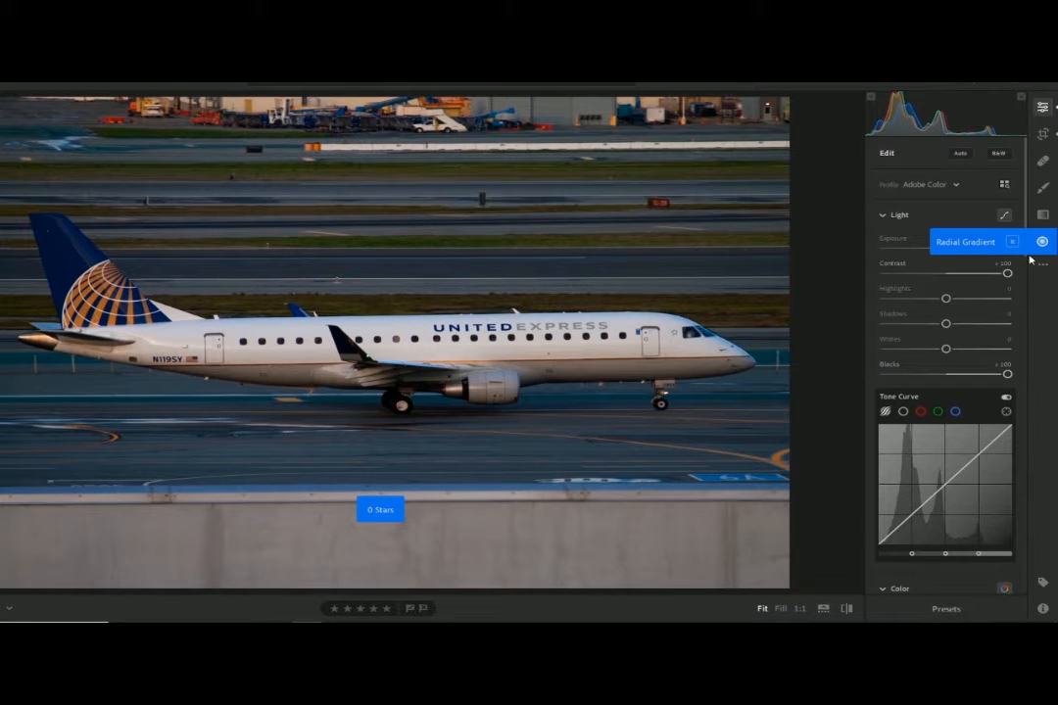
key("5")
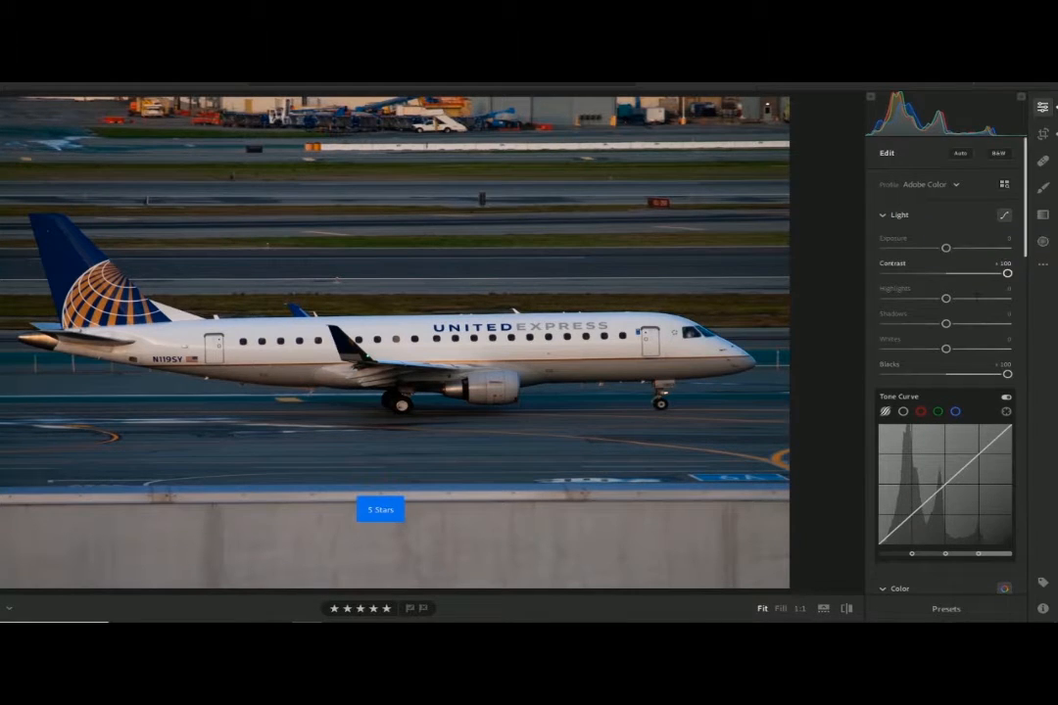
key("5")
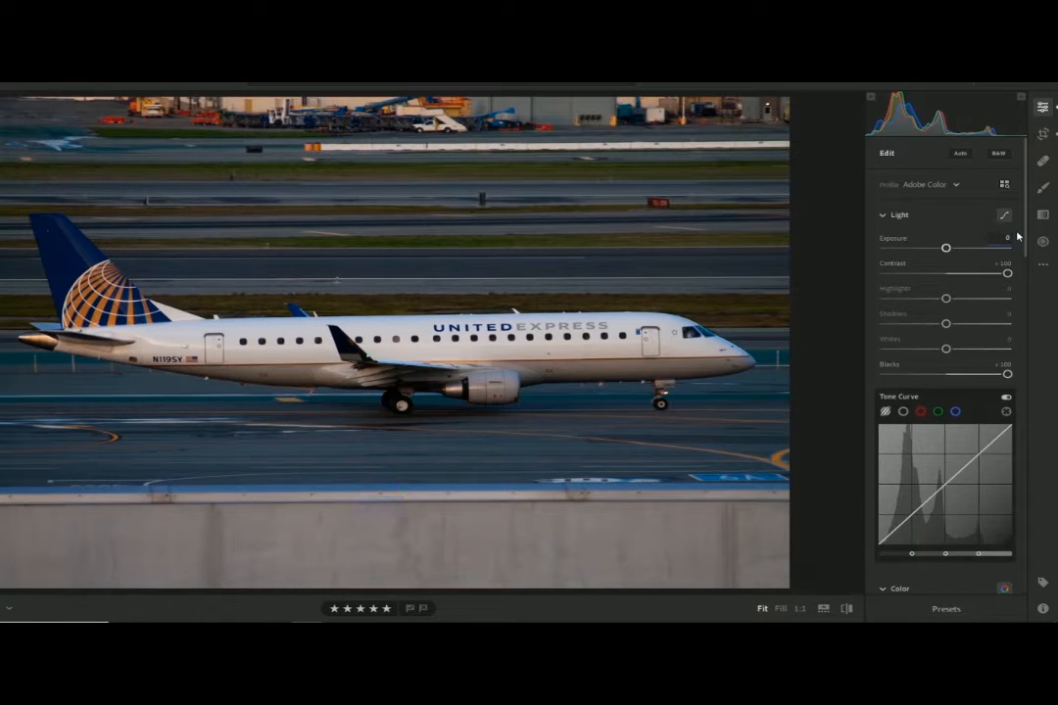
type("0.05")
key("Return")
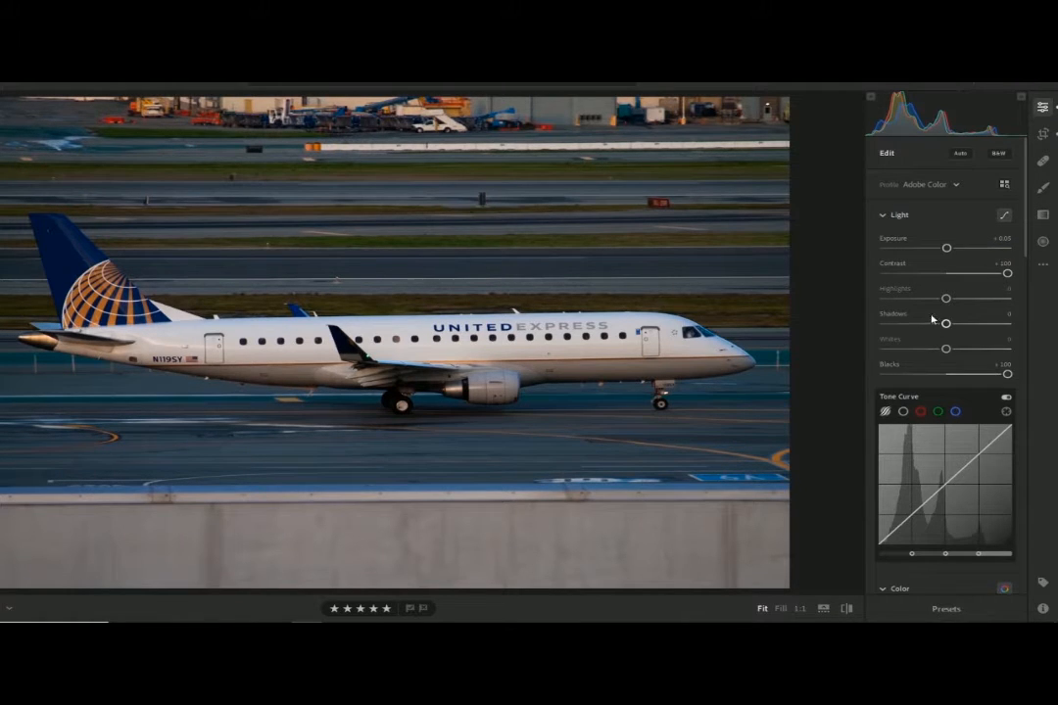
Brighten the photo with Shadows at +51, Highlights at +28, Whites at +39 and Exposure at +0.30
left_click_drag(946, 324, 965, 299)
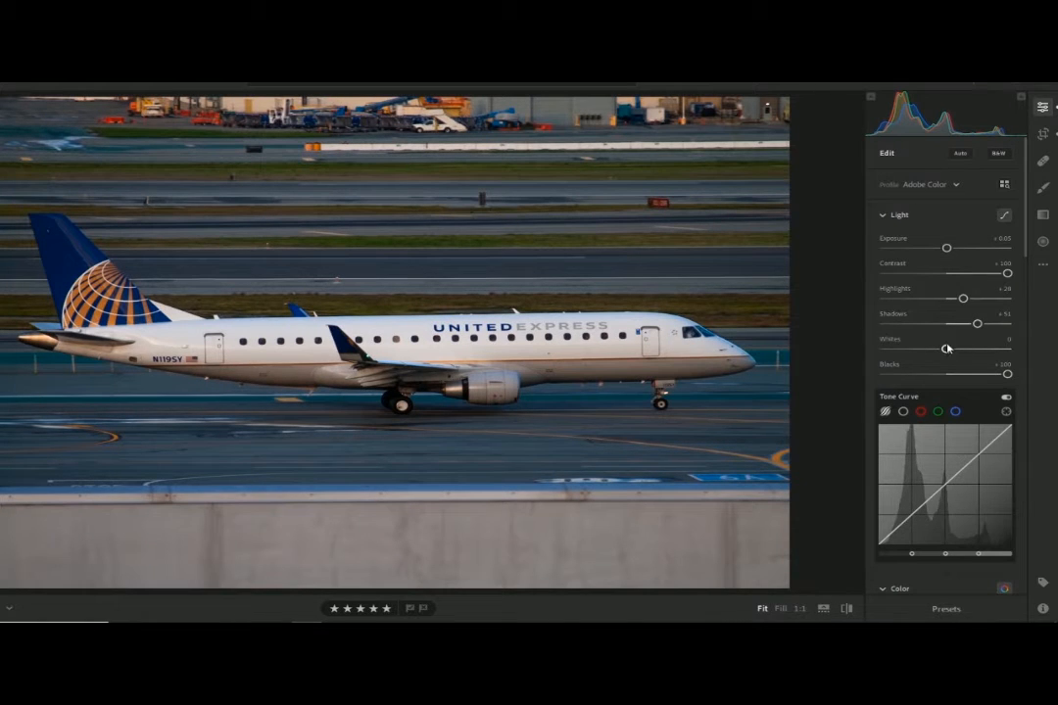
left_click_drag(947, 350, 973, 342)
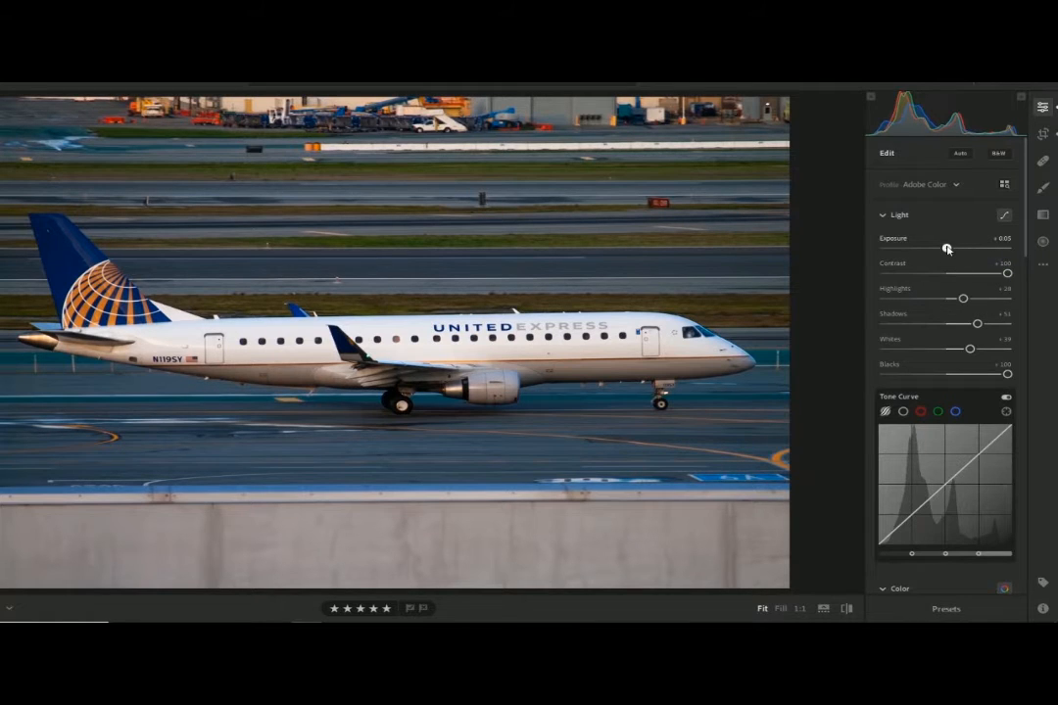
left_click_drag(946, 248, 949, 249)
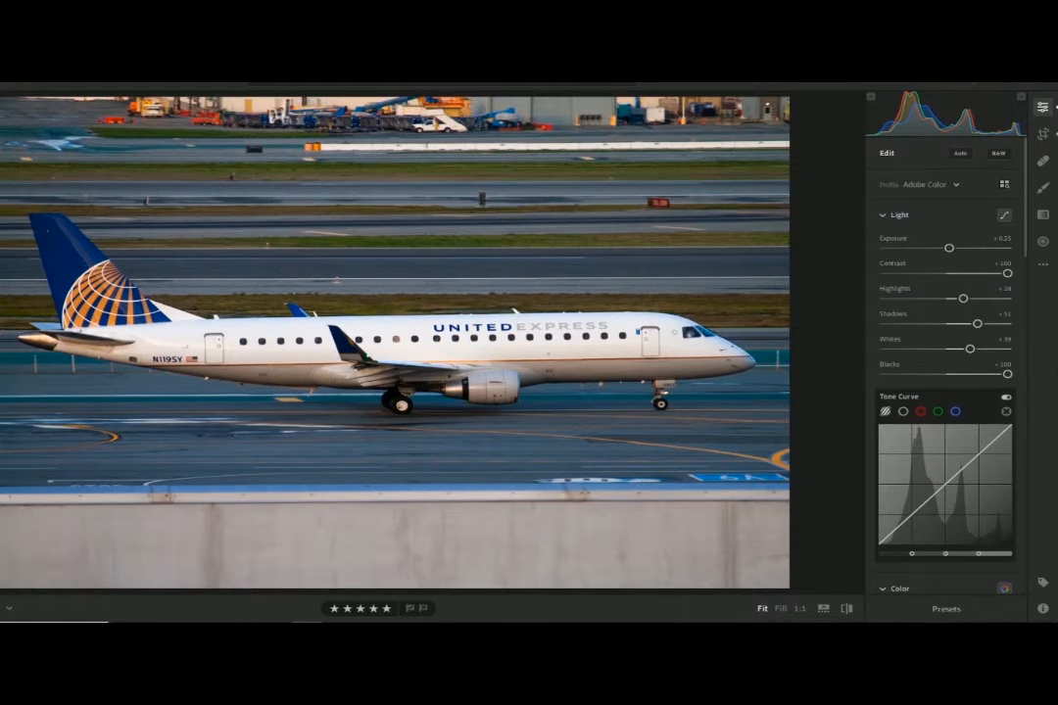
left_click_drag(948, 250, 948, 251)
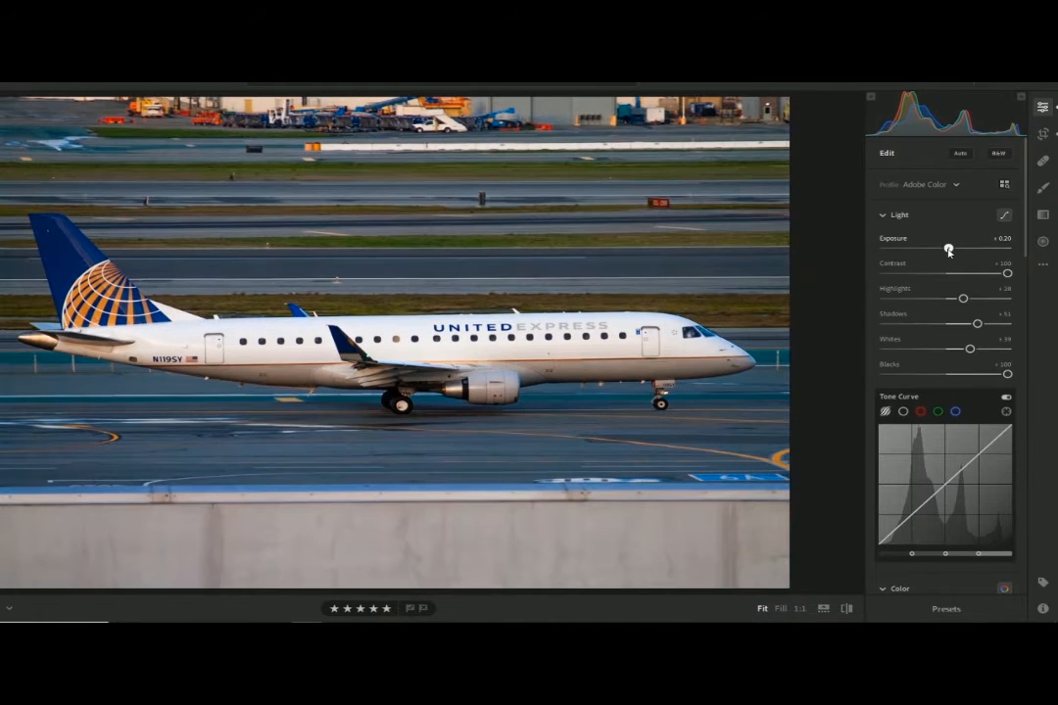
left_click_drag(948, 251, 947, 246)
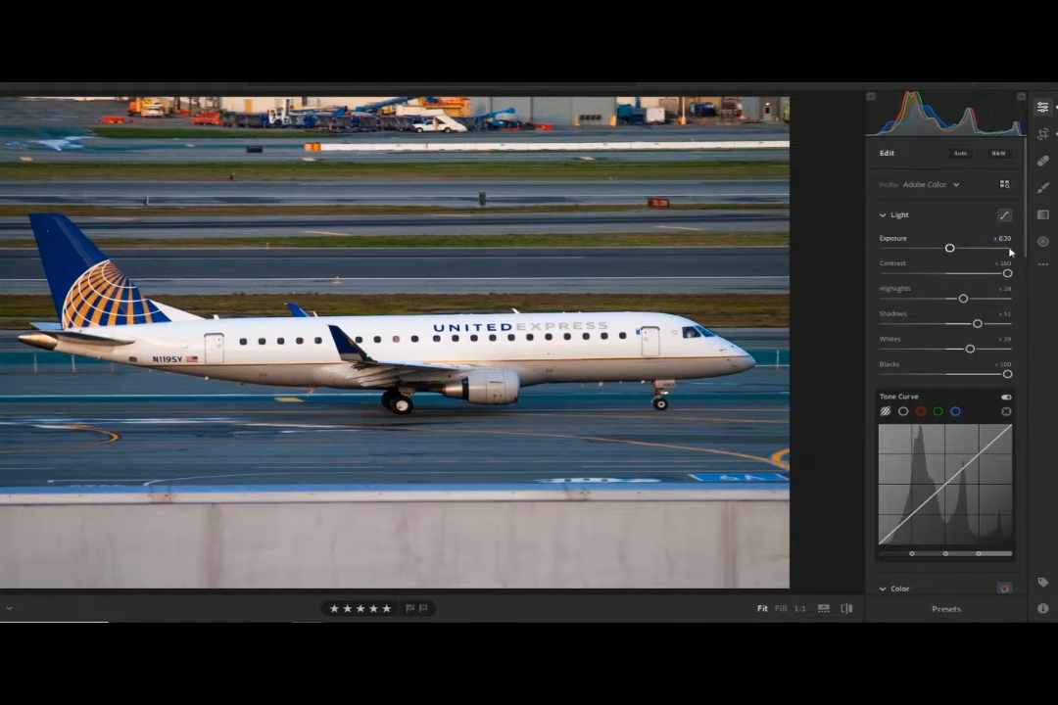
Set the blue color range's Saturation to -24 and Luminance to +78 in the Color Mixer
scroll(1004, 245, "down", 10)
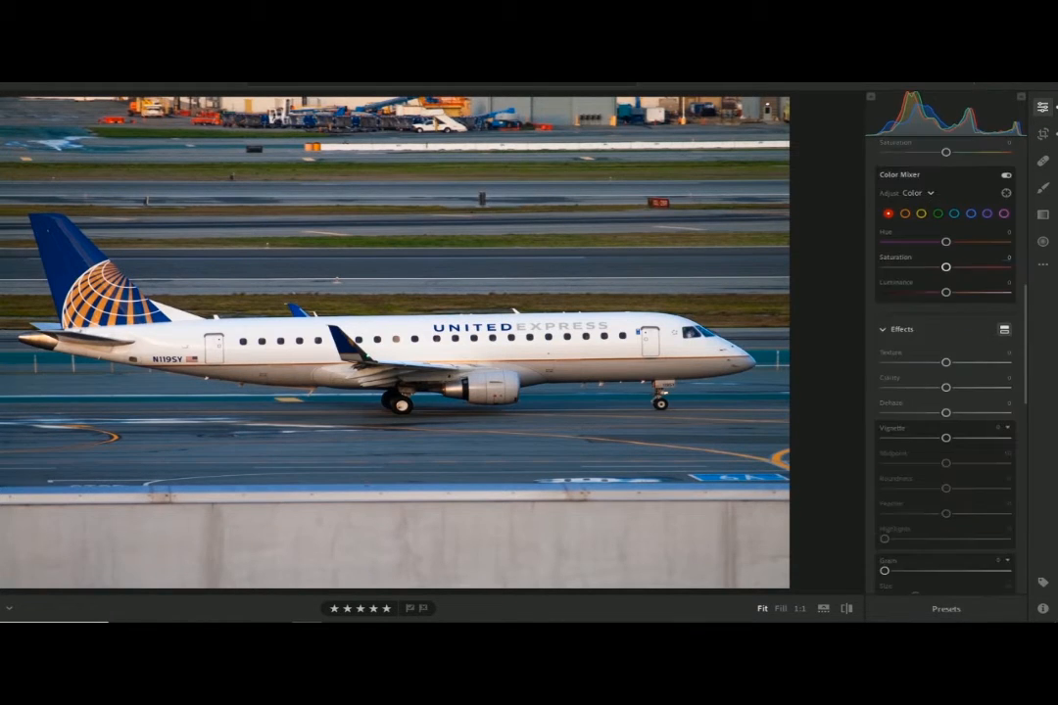
scroll(965, 355, "up", 2)
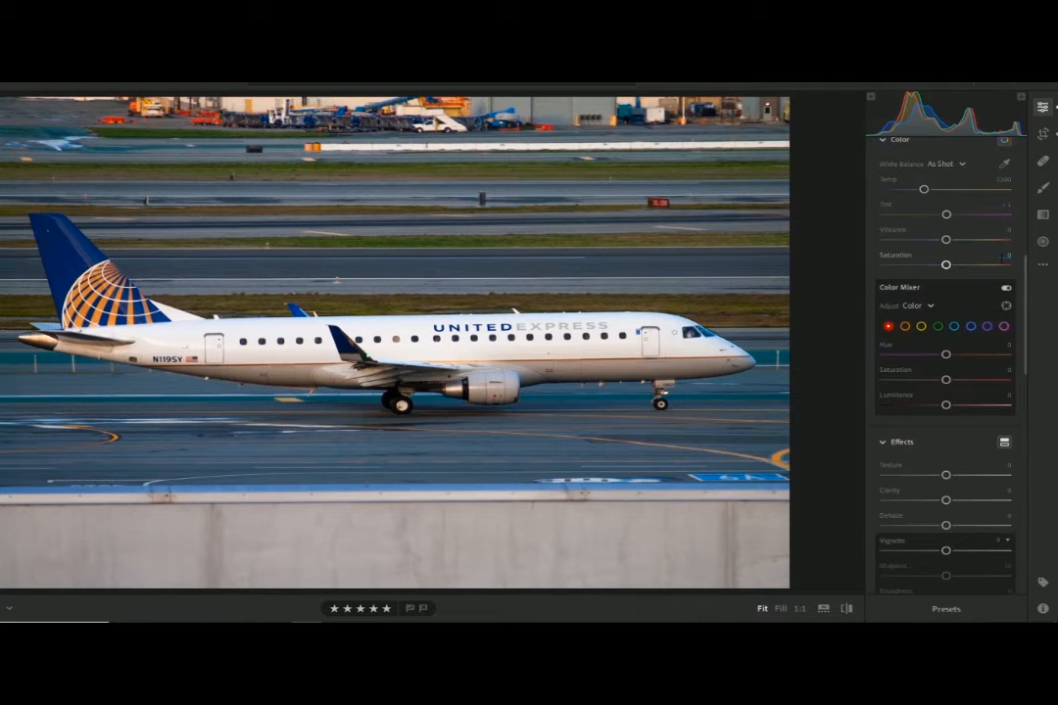
left_click(970, 327)
mouse_move(946, 385)
left_mouse_down()
mouse_move(795, 367)
mouse_move(1007, 379)
mouse_move(930, 378)
left_mouse_up()
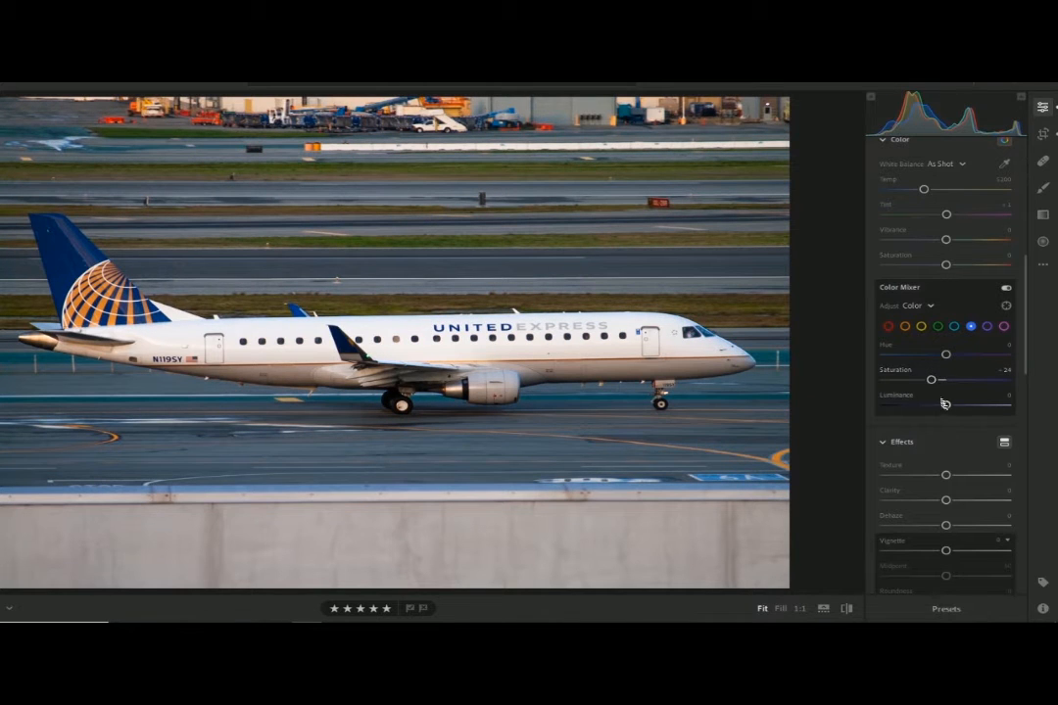
left_click_drag(946, 406, 994, 401)
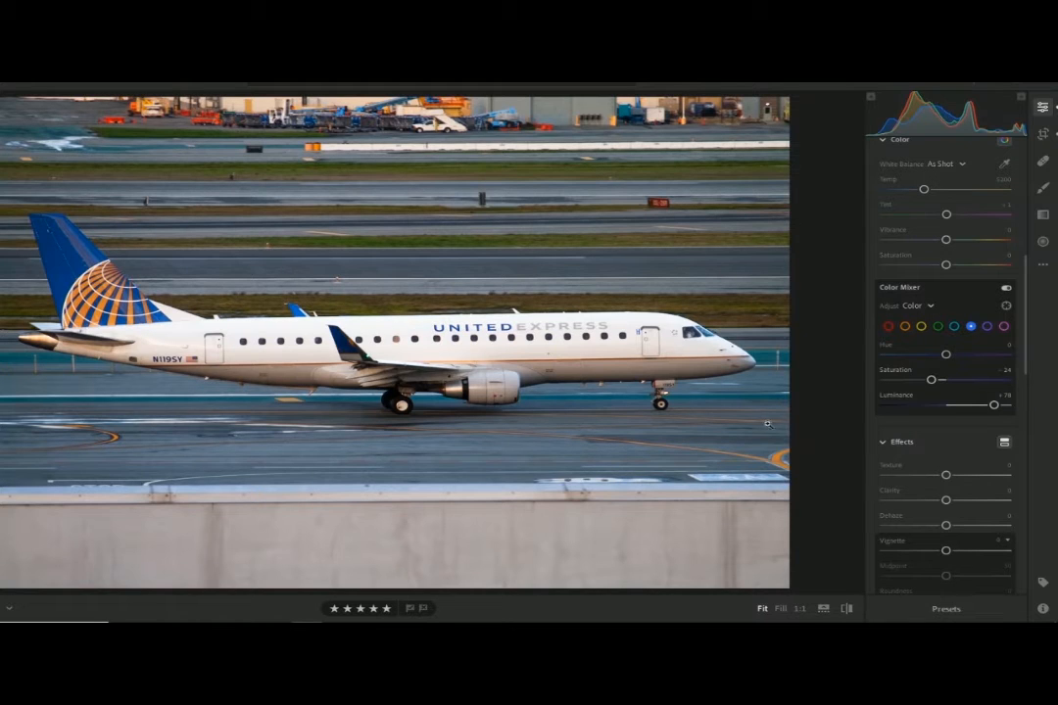
Set the photo's Clarity to +10 and Texture to +10
scroll(977, 444, "down", 3)
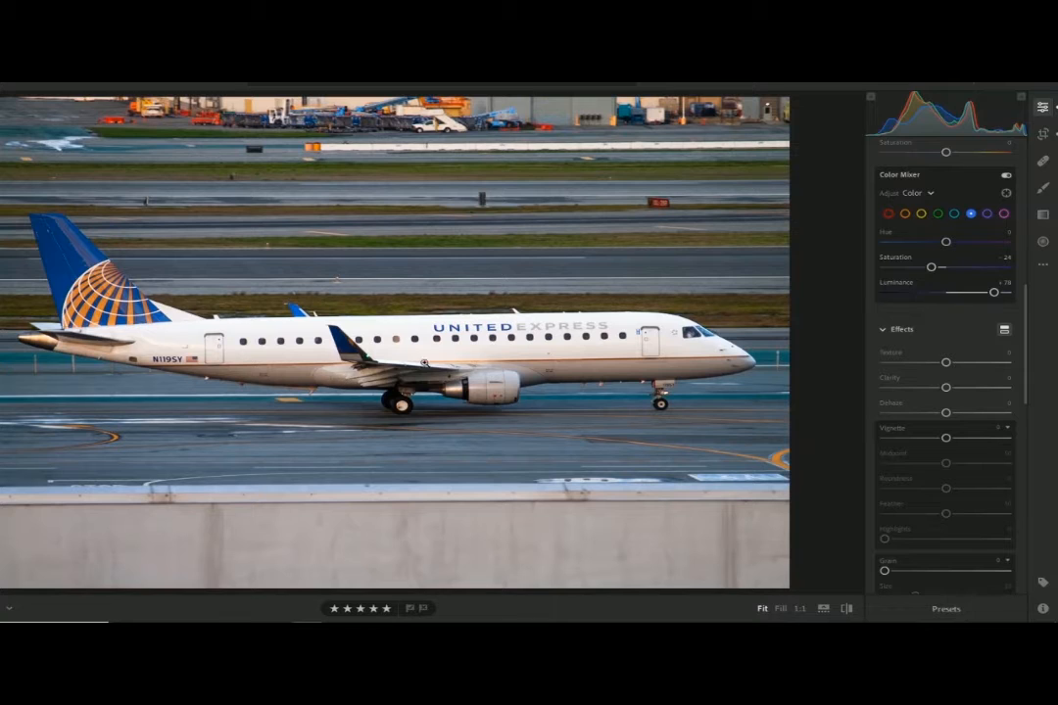
left_click_drag(945, 389, 953, 363)
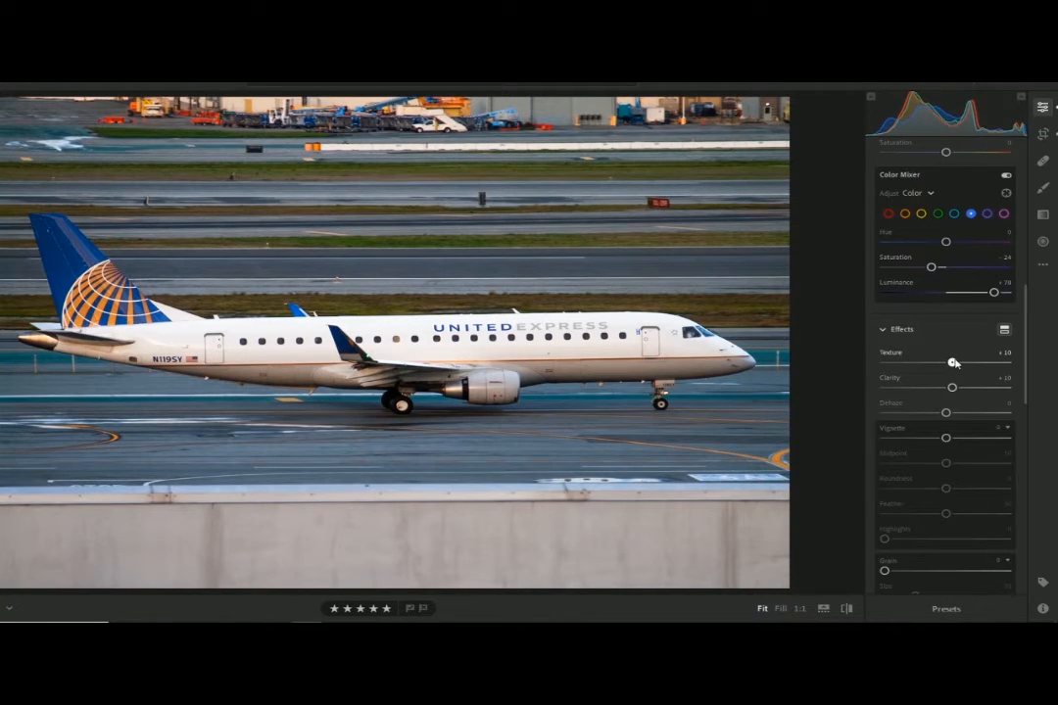
scroll(964, 363, "down", 8)
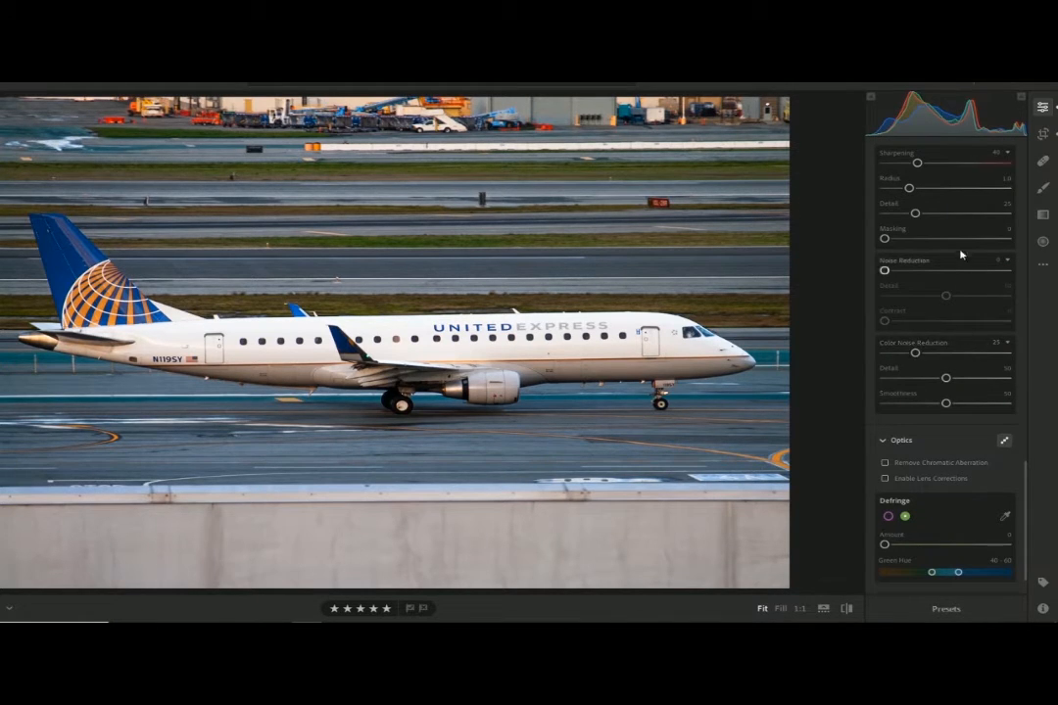
Reopen the crop, adjust the straightening angle to -0.24, and return to the editing controls
left_click(1044, 134)
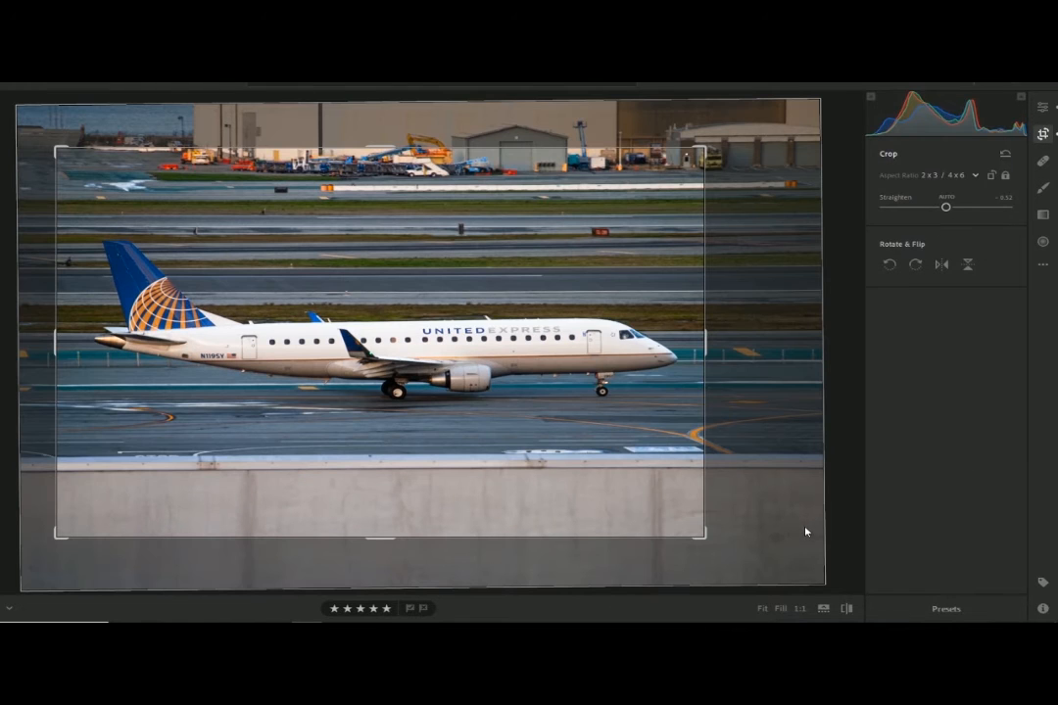
left_click_drag(736, 544, 736, 543)
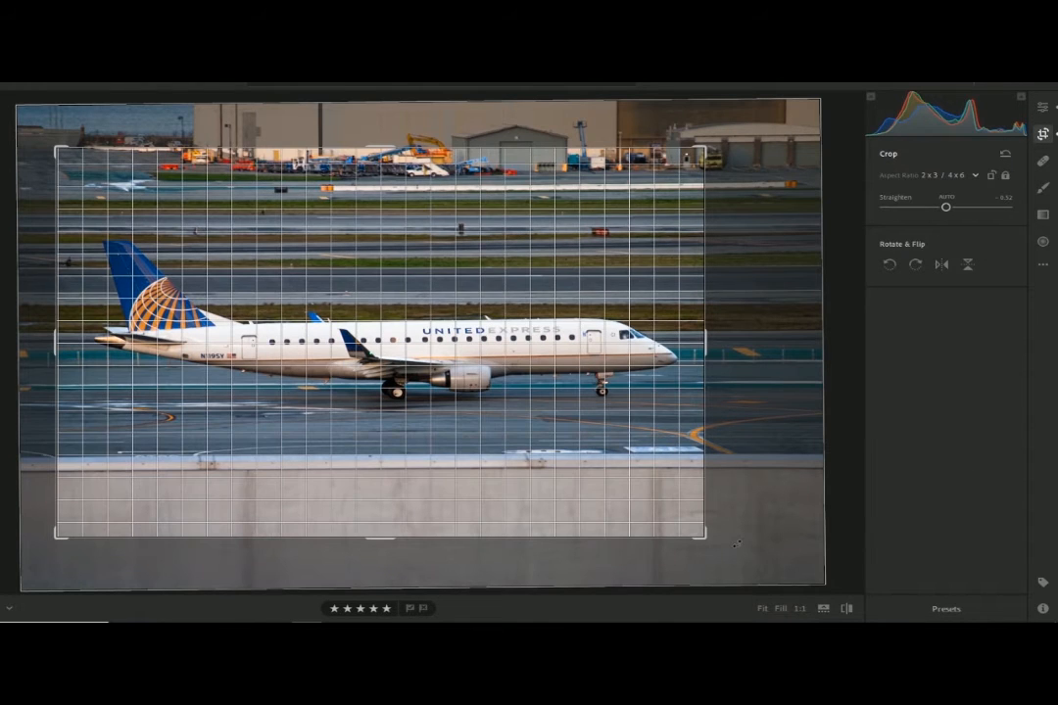
left_click_drag(736, 543, 737, 544)
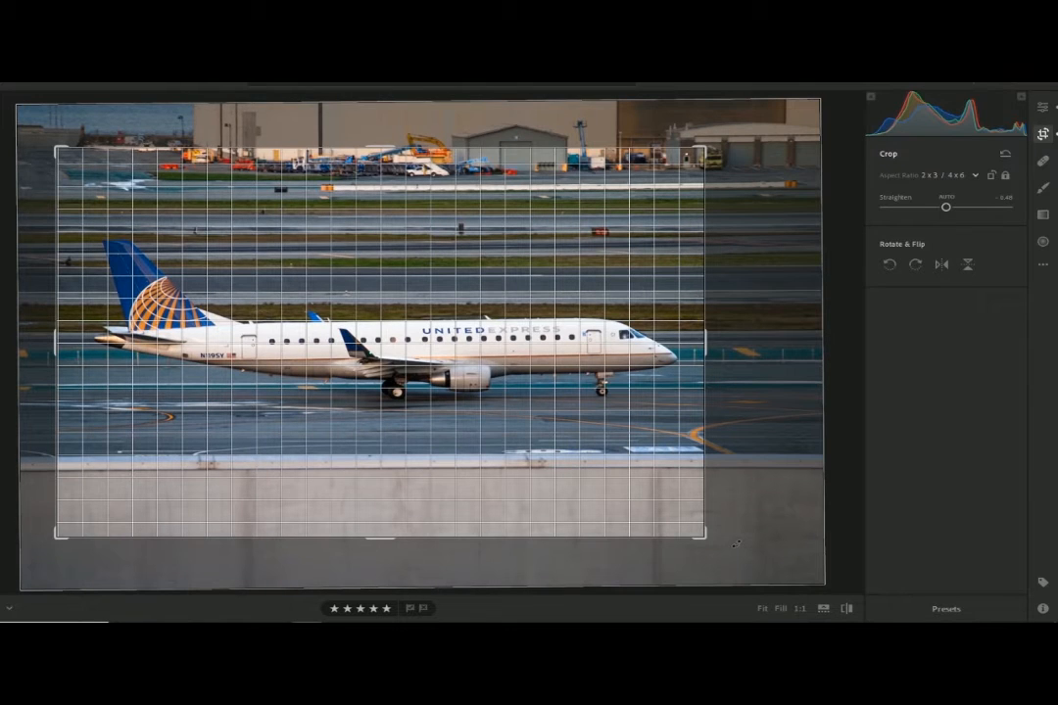
left_click_drag(736, 543, 734, 545)
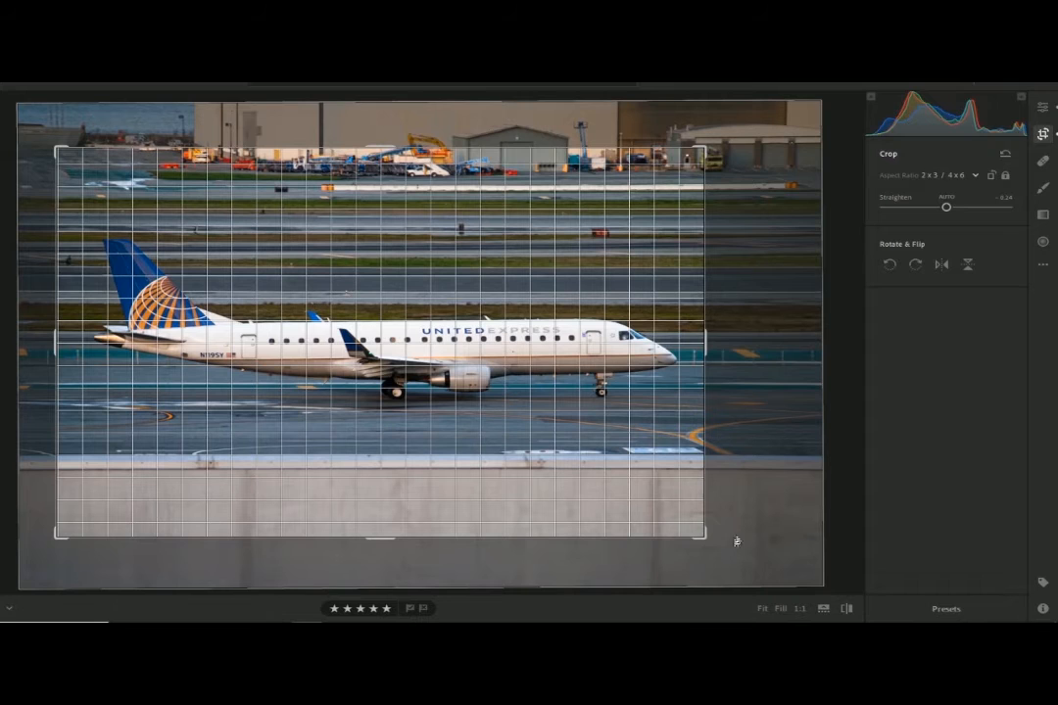
left_click_drag(735, 545, 736, 545)
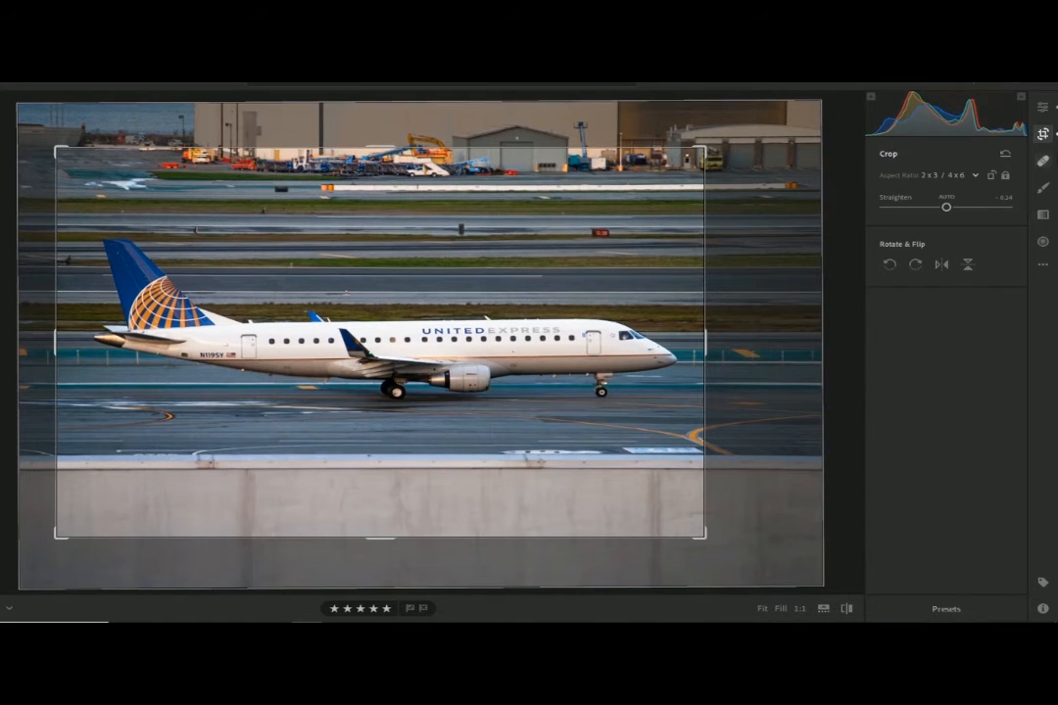
left_click(1044, 110)
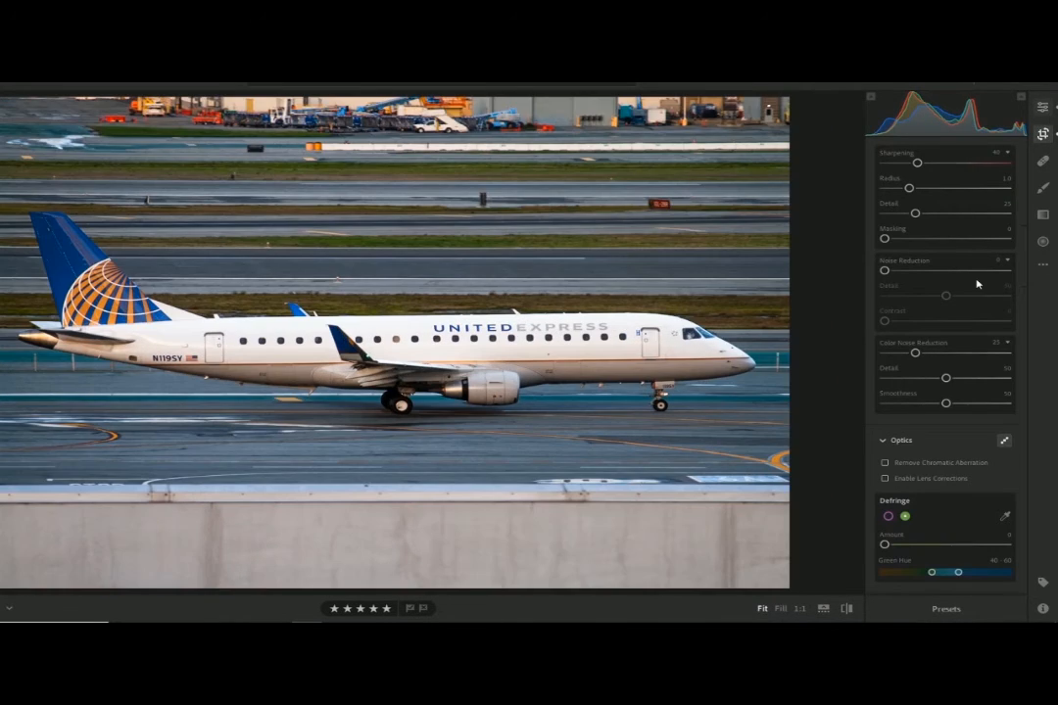
Set the photo's Sharpening to 85 with Radius 1.7, Noise Reduction to 44 and Color Noise Reduction to 46
scroll(976, 284, "up", 10)
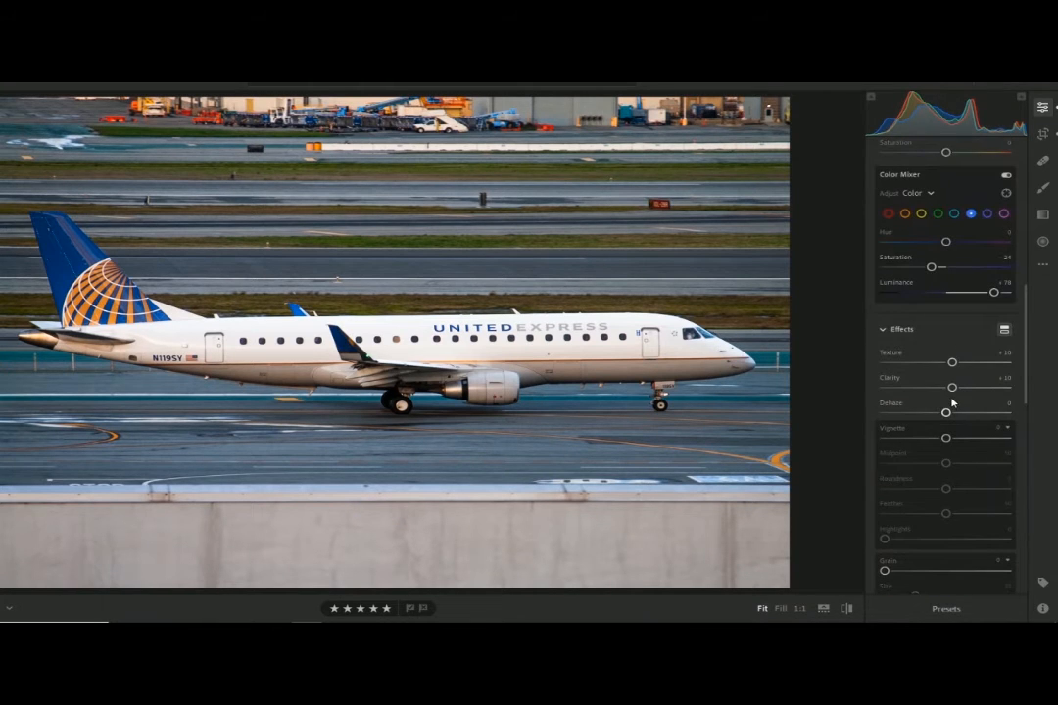
scroll(950, 404, "down", 8)
left_click_drag(918, 277, 943, 301)
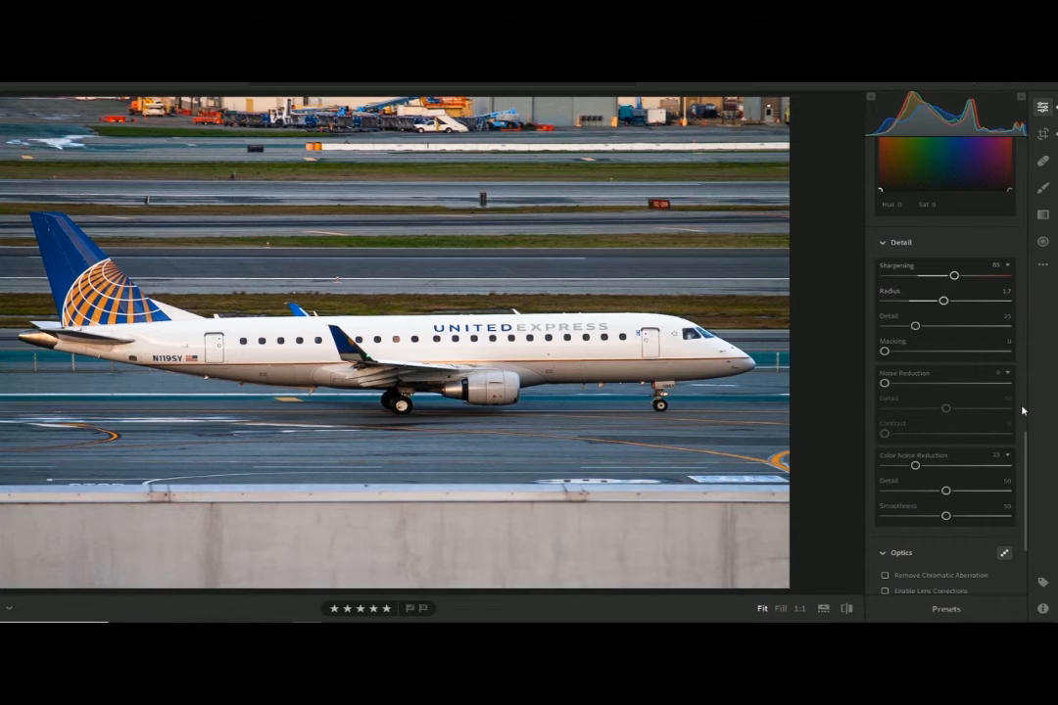
left_click_drag(967, 394, 940, 393)
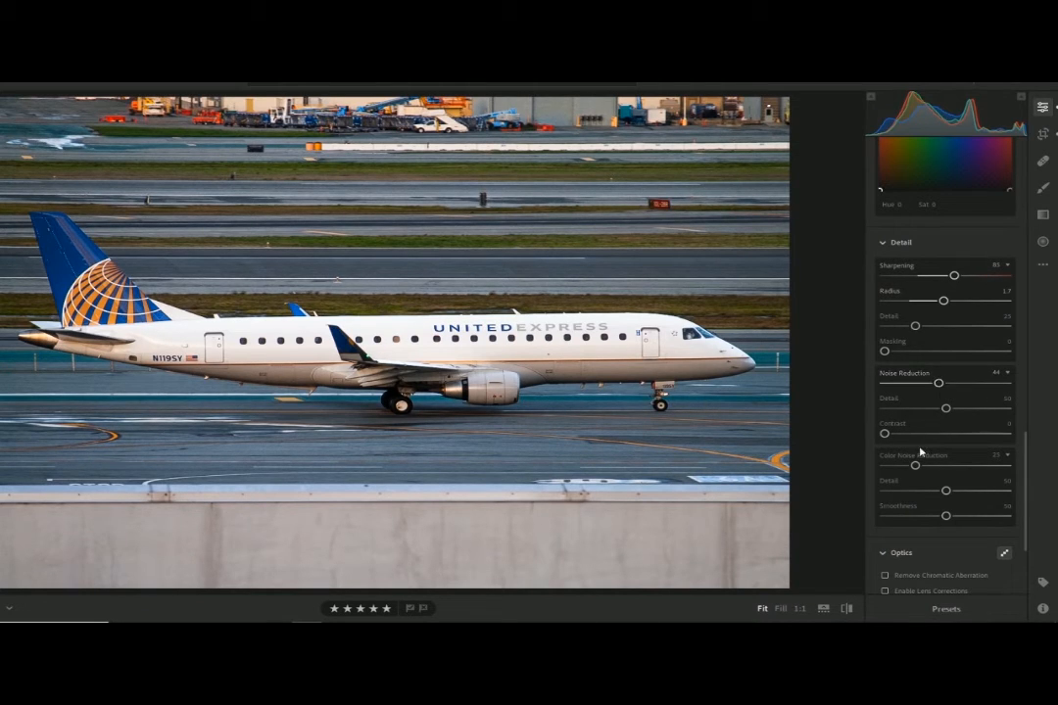
left_click_drag(916, 466, 940, 466)
Turn on chromatic aberration removal and lens corrections for the photo
scroll(938, 468, "down", 5)
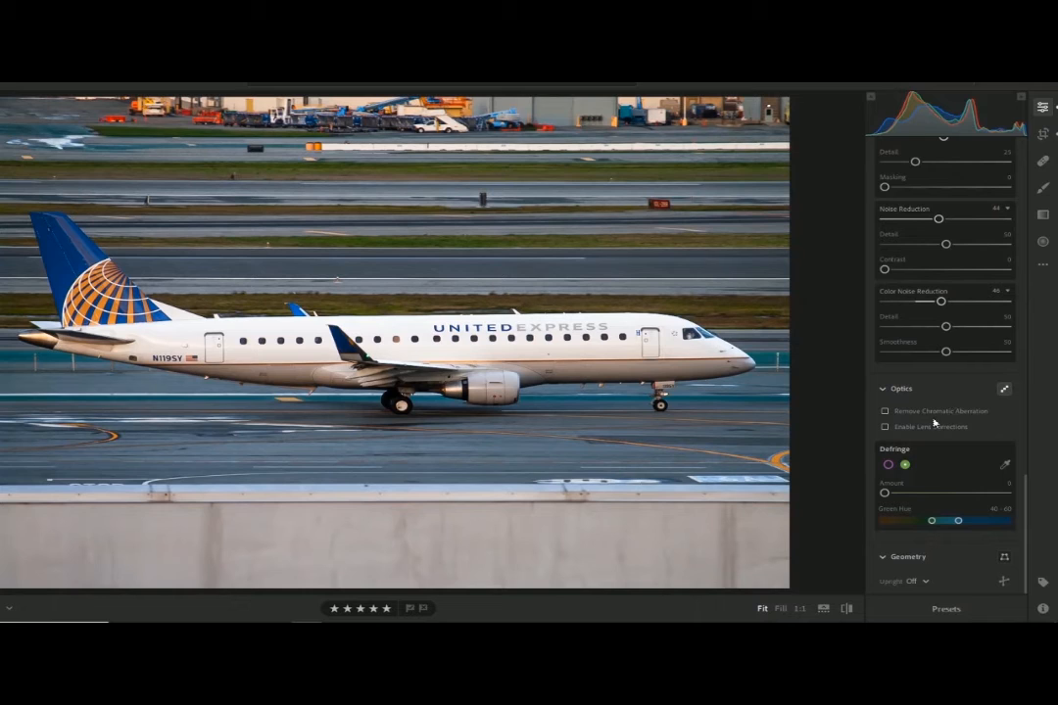
left_click(886, 411)
left_click(908, 430)
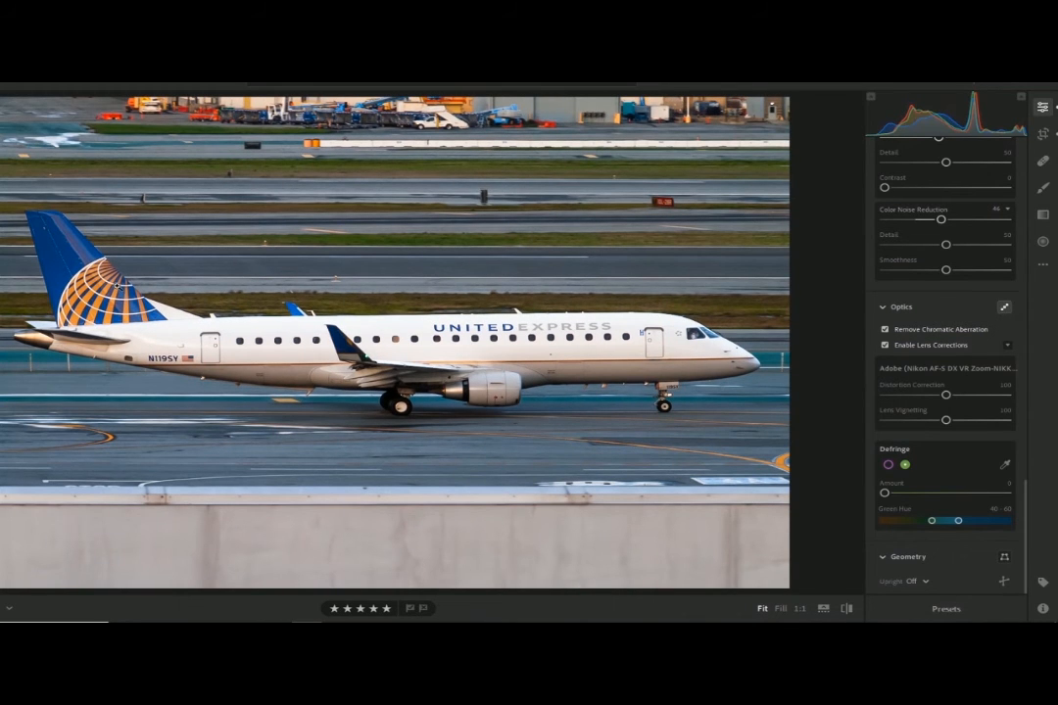
Inspect the airplane from tail to nose at 1:1, and compare the edited photo with the original at fit view
left_click(103, 245)
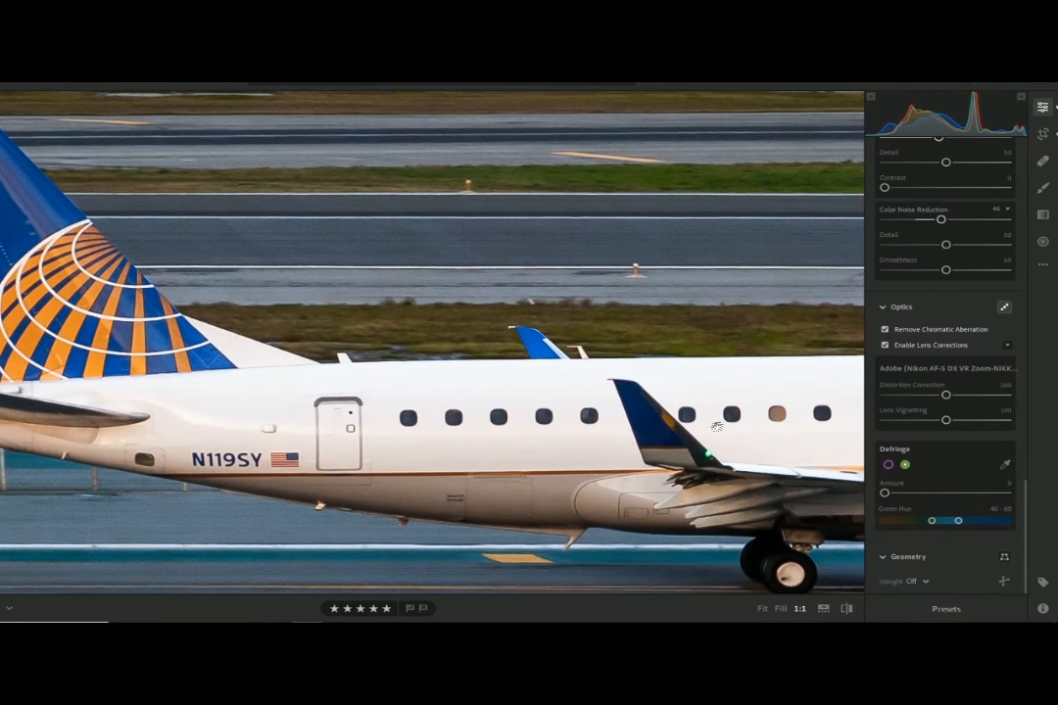
left_click_drag(733, 431, 400, 412)
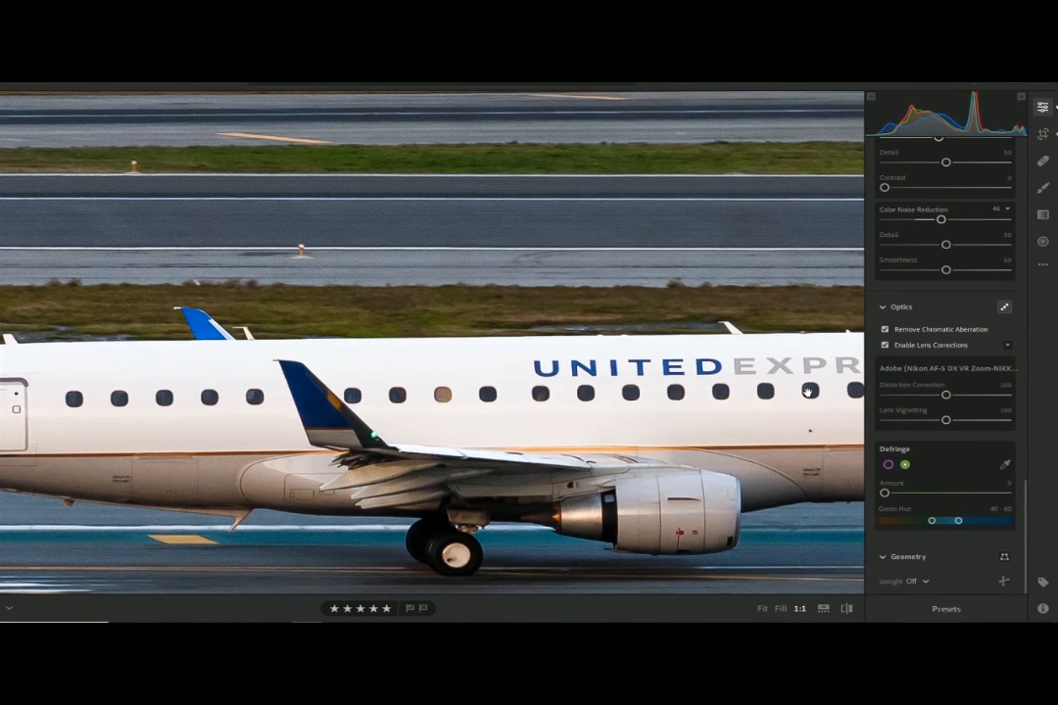
left_click_drag(741, 416, 402, 413)
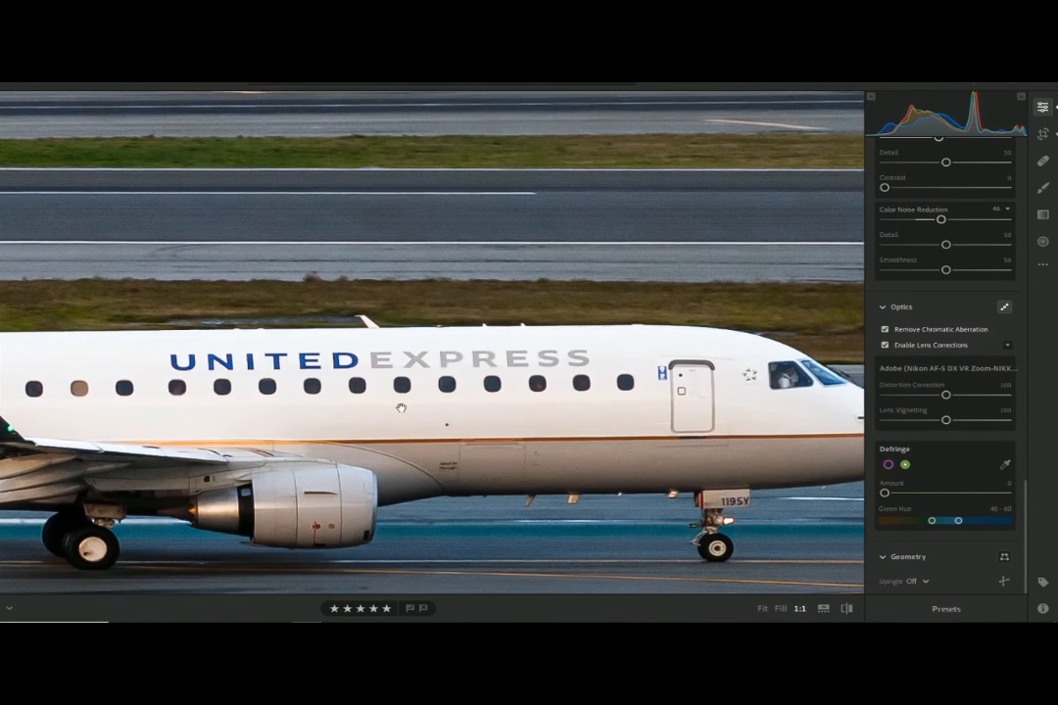
left_click_drag(706, 447, 557, 445)
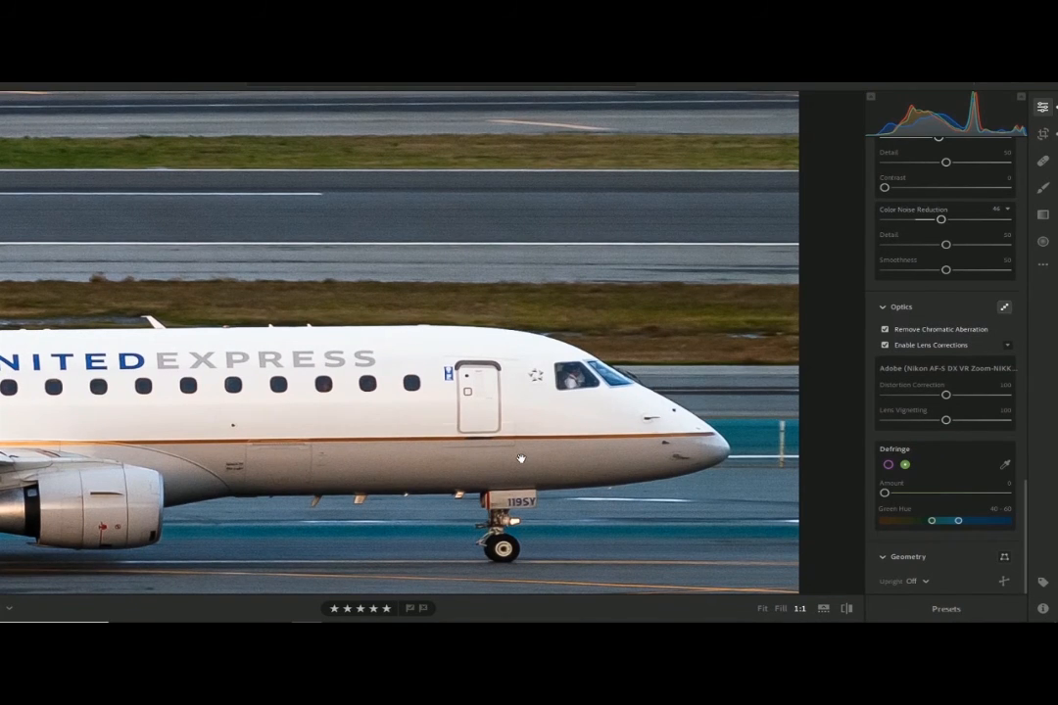
left_click(520, 459)
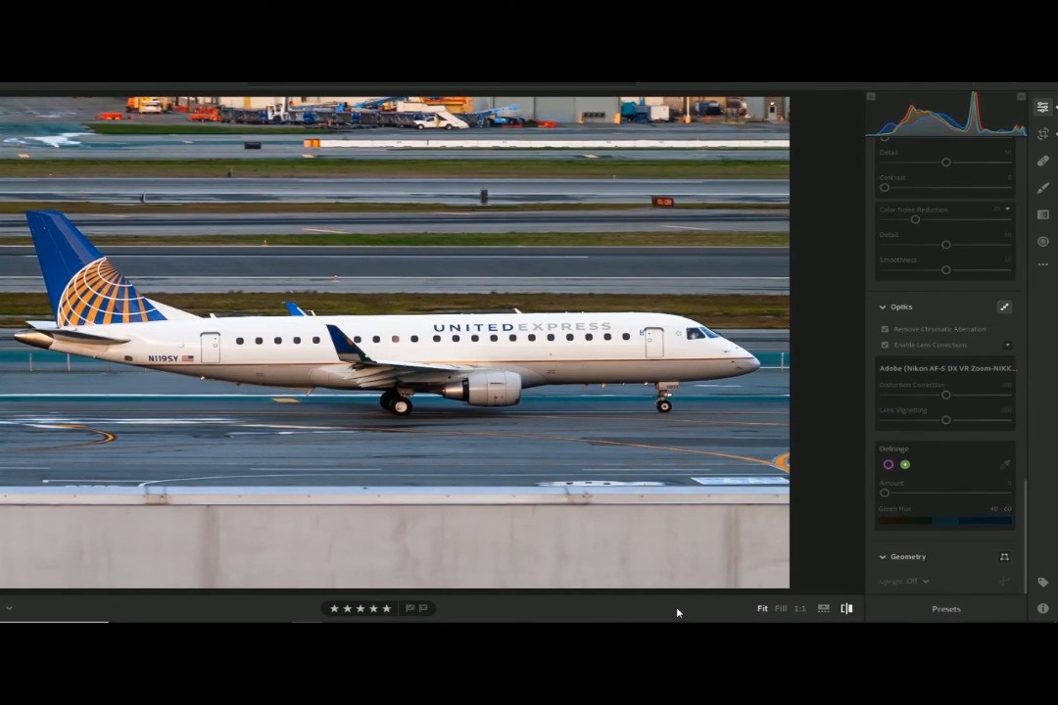
key("backslash")
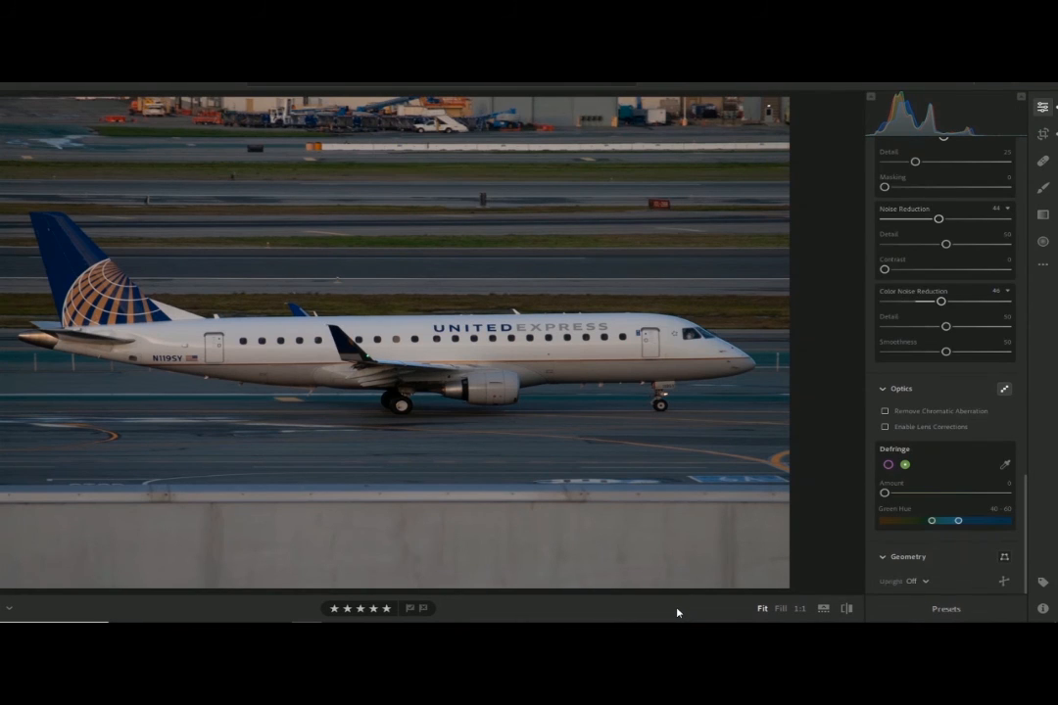
key("backslash")
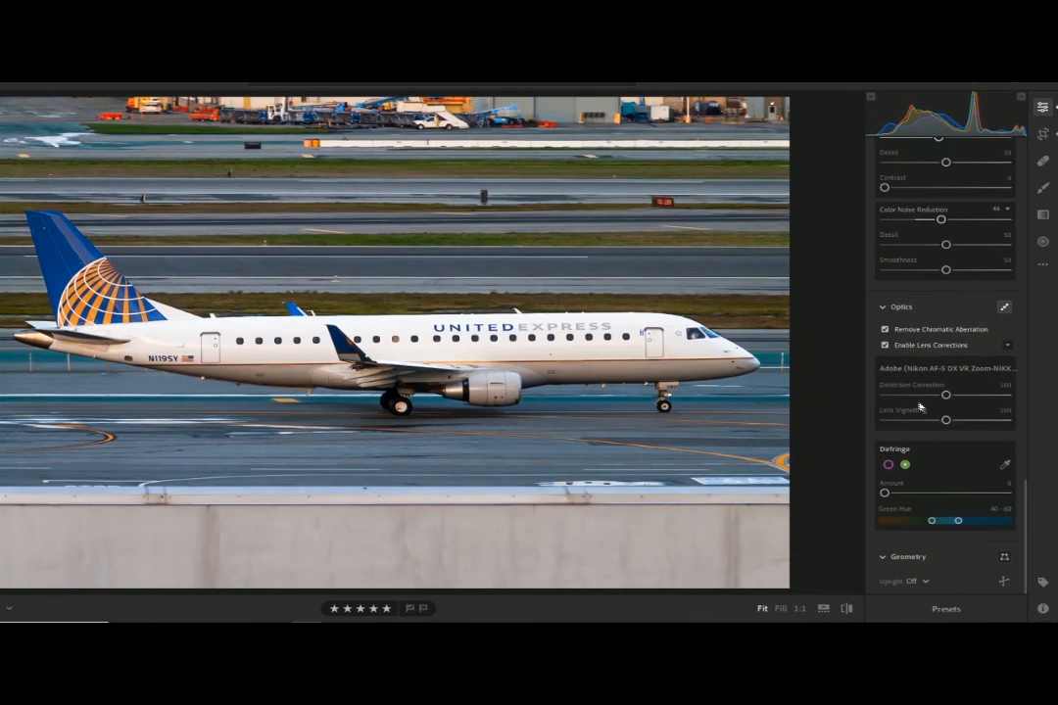
Check the photo for dust spots with the Healing Brush's Visualize Spots view, and return to the editing controls
scroll(944, 405, "up", 10)
scroll(944, 406, "up", 10)
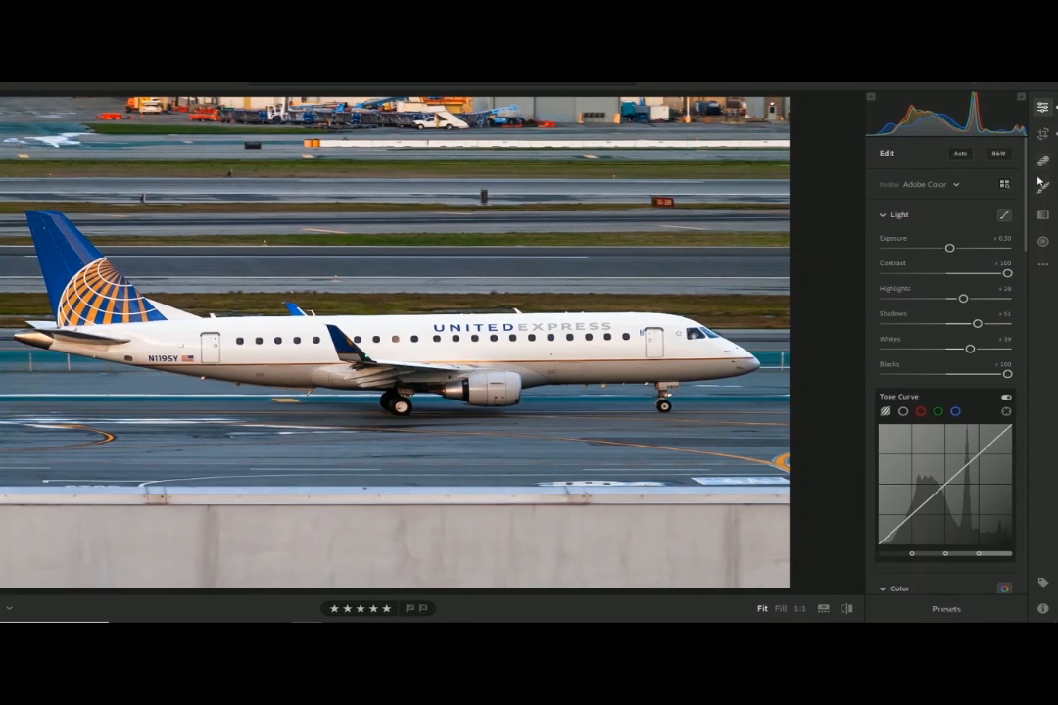
left_click(1042, 161)
left_click(898, 277)
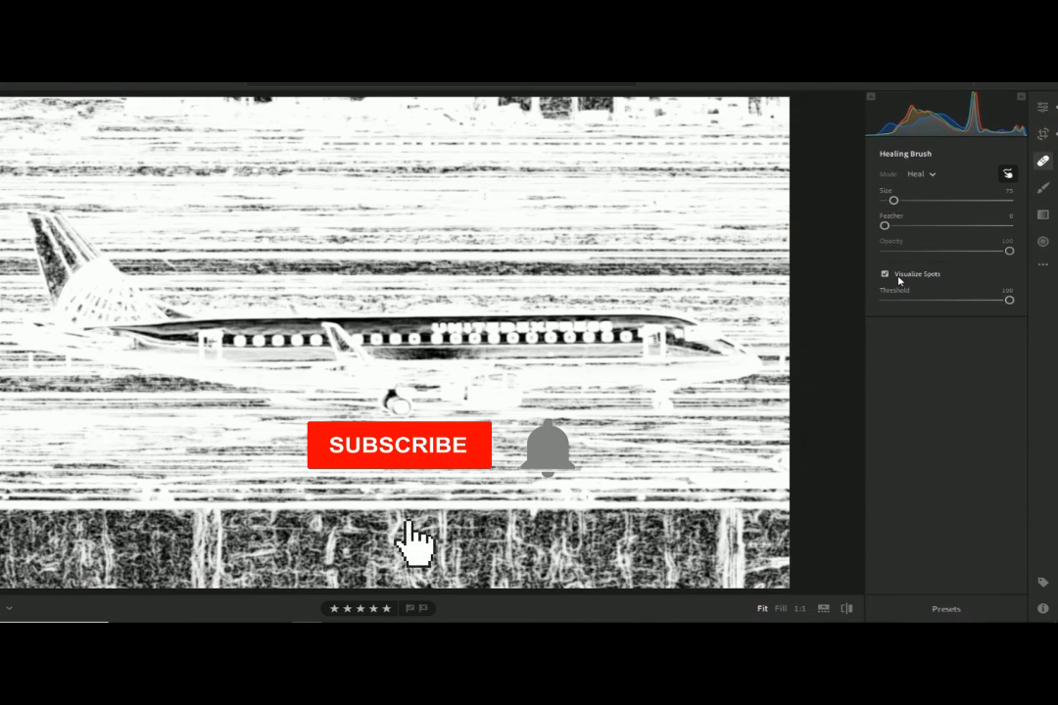
left_click(898, 277)
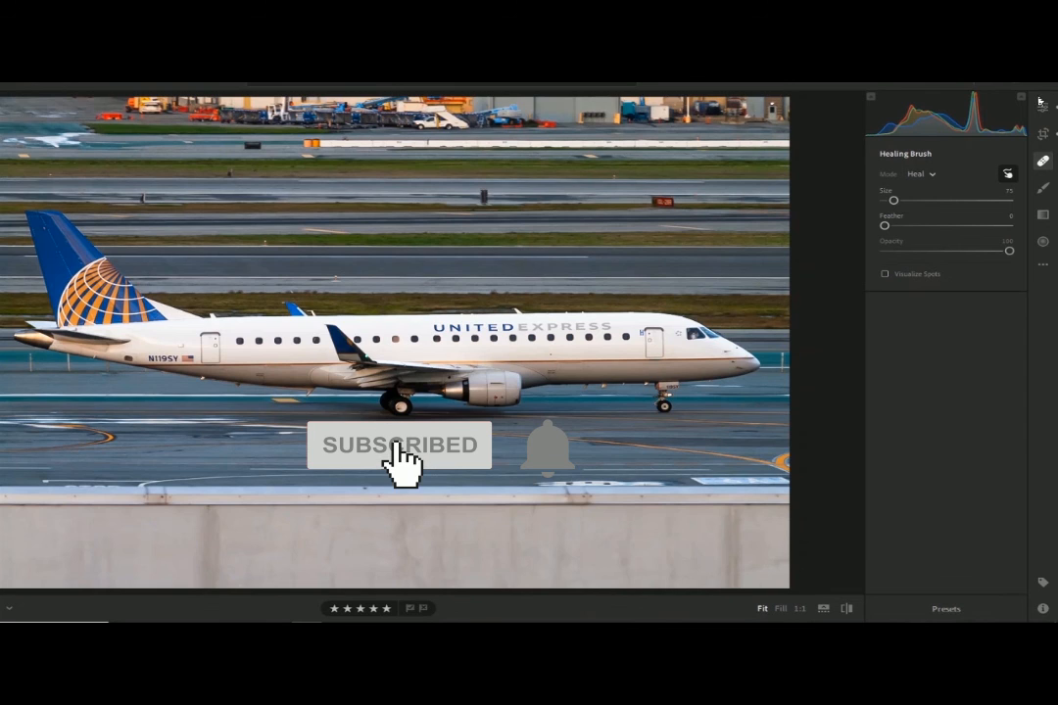
left_click(1042, 108)
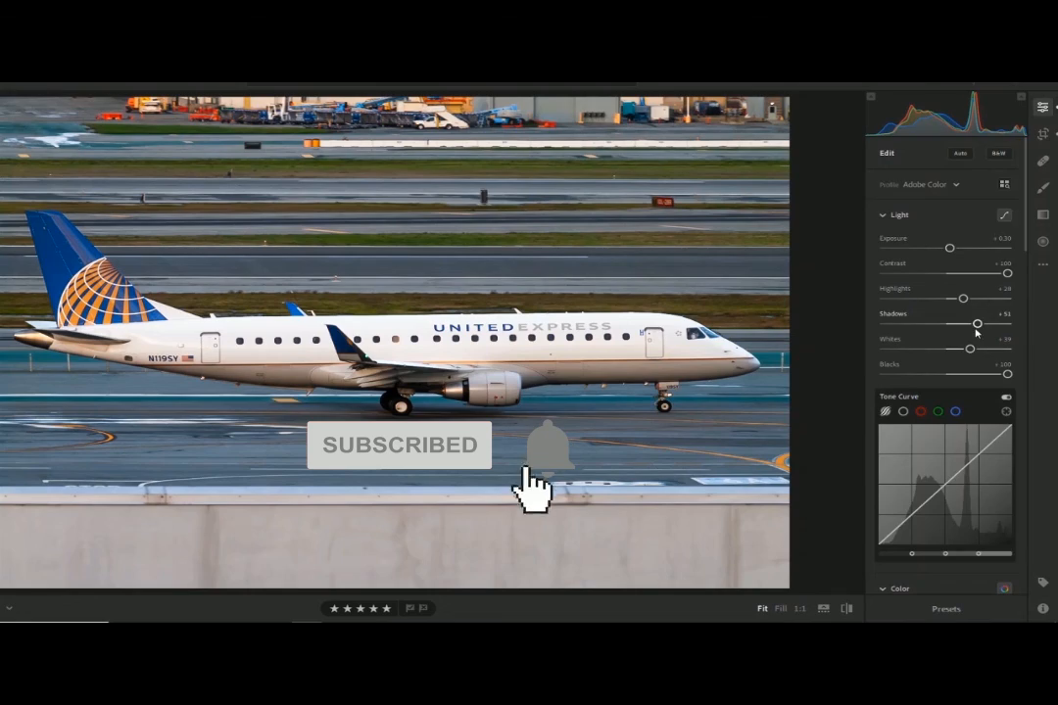
scroll(979, 265, "down", 3)
scroll(977, 336, "down", 5)
scroll(977, 336, "down", 8)
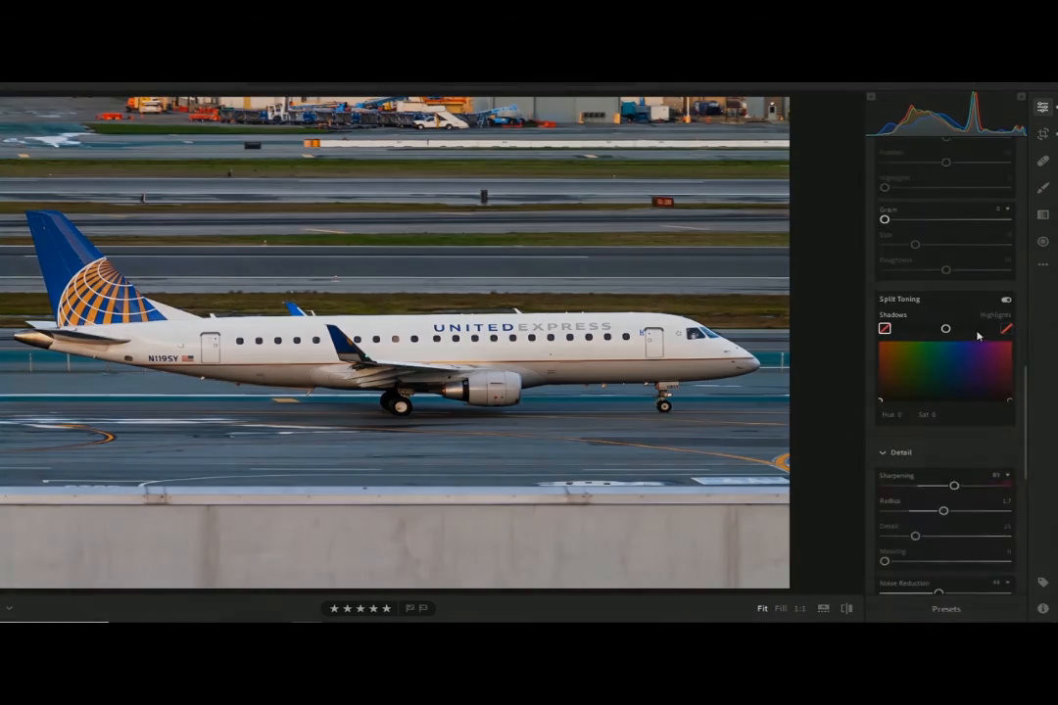